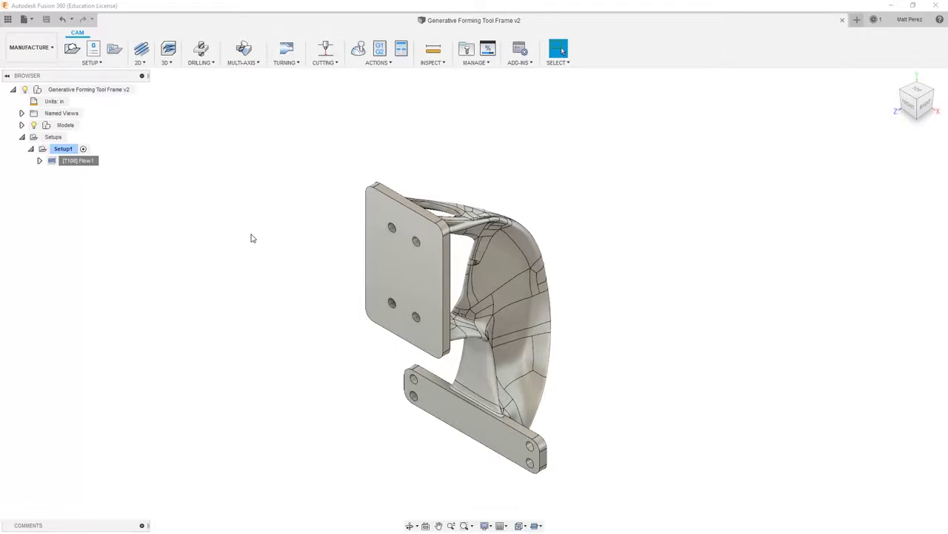
Open the MULTI-AXIS list to show Swarf, Multi-Axis Contour and Flow.
click(250, 63)
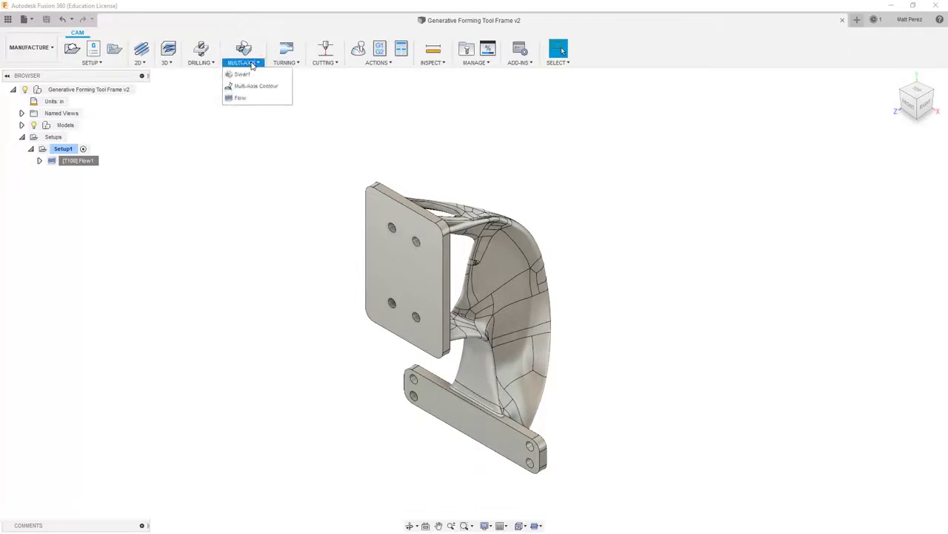
Start a new Flow toolpath and pick the upper strut face as its geometry.
click(252, 97)
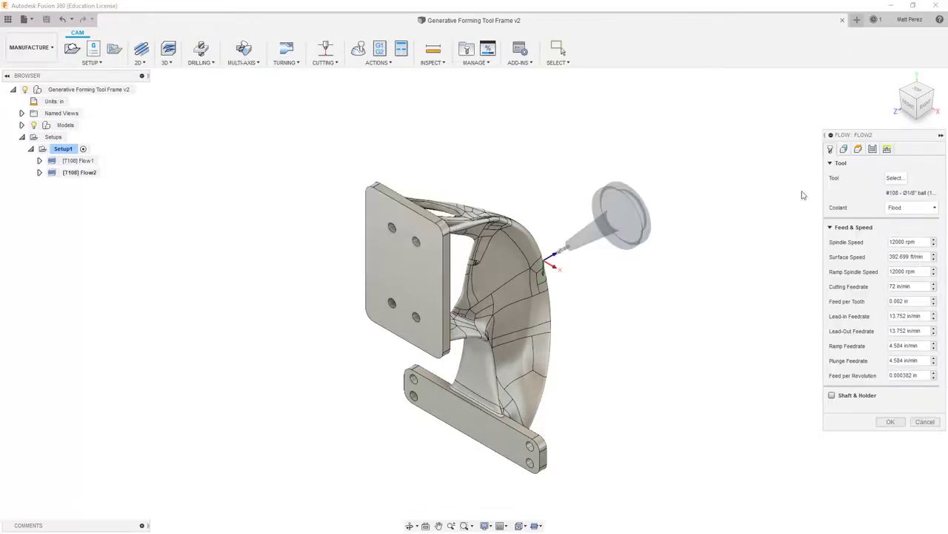
click(844, 149)
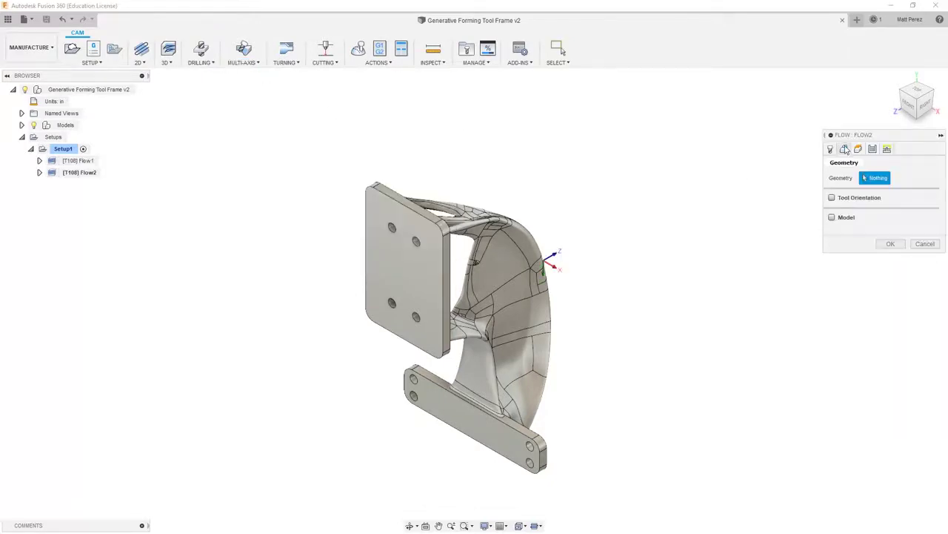
shift+middle_drag(654, 290, 576, 269)
scroll(480, 272, up, 2)
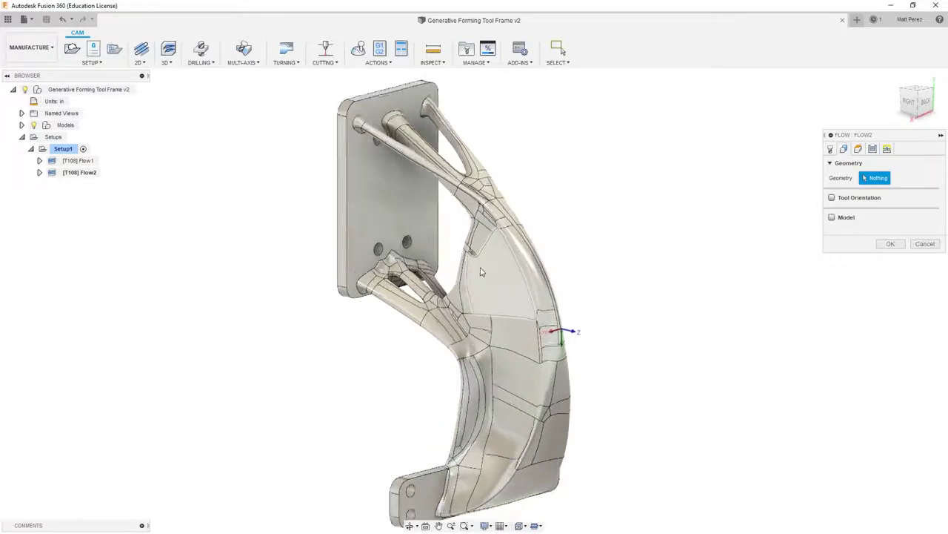
scroll(480, 271, up, 4)
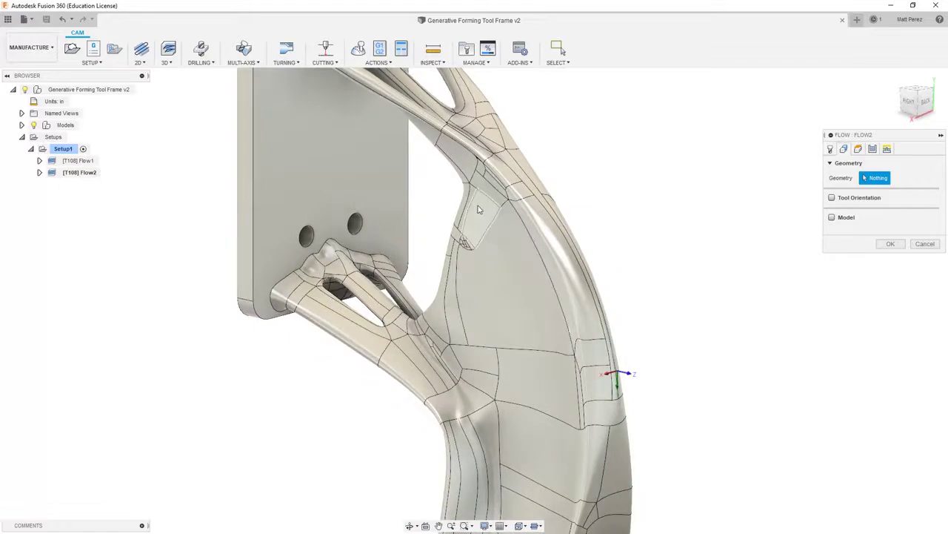
shift+middle_drag(482, 209, 454, 143)
click(465, 160)
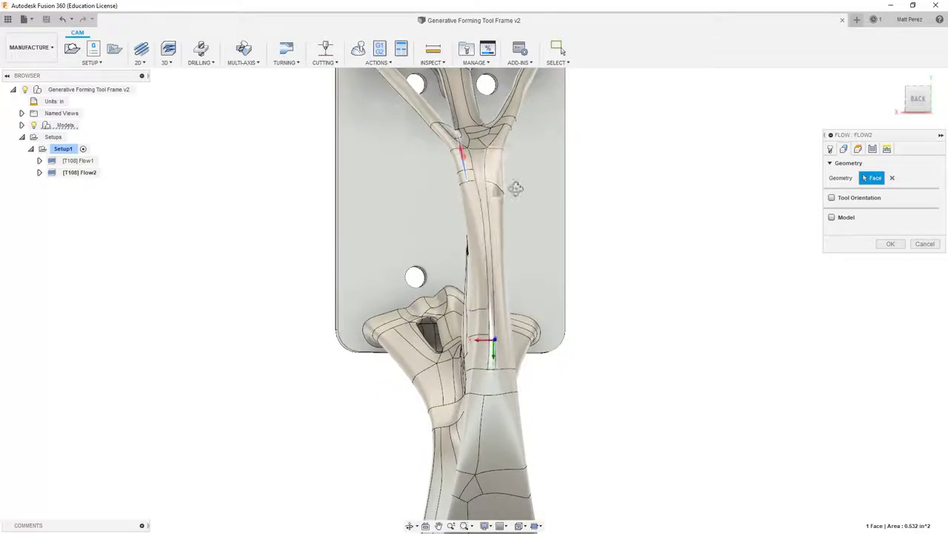
shift+middle_drag(512, 186, 420, 160)
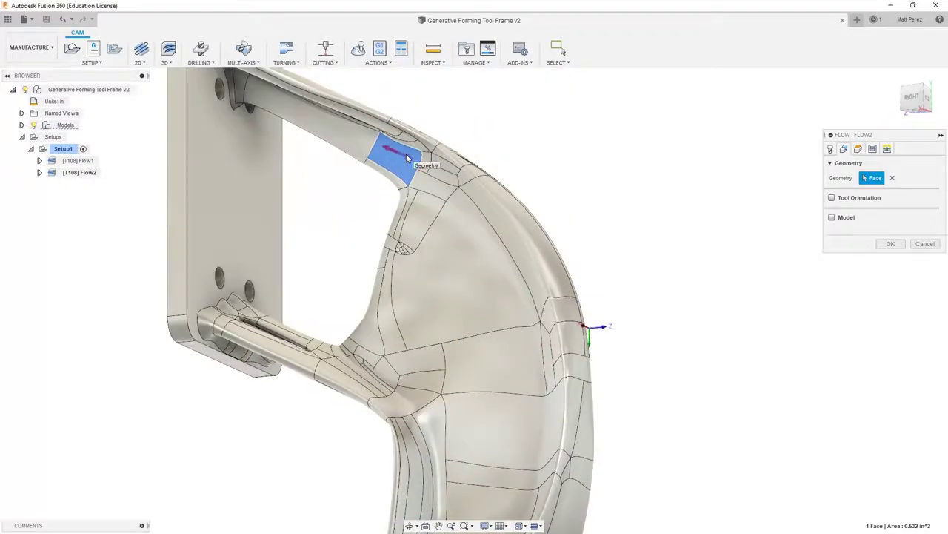
click(873, 148)
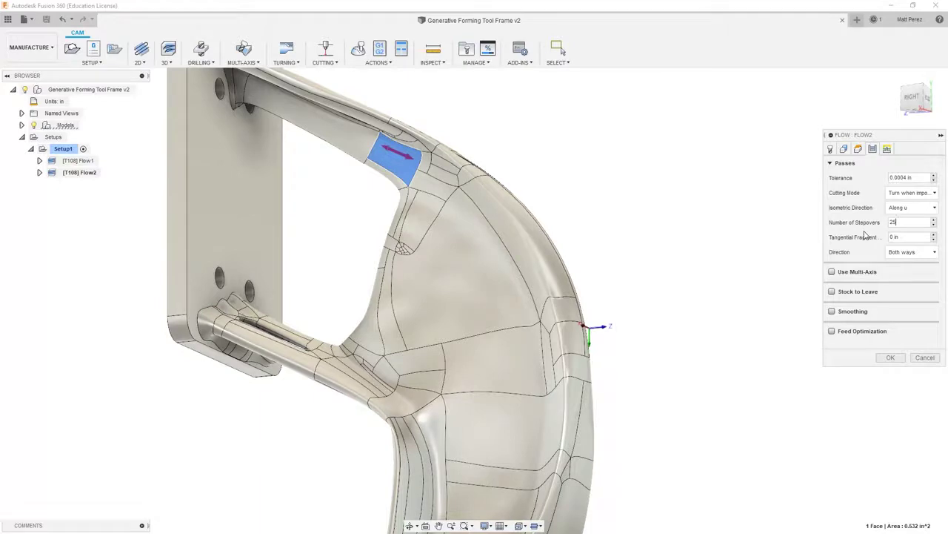
Accept Flow2, then re-edit it to enable Use Multi-Axis and regenerate.
click(892, 359)
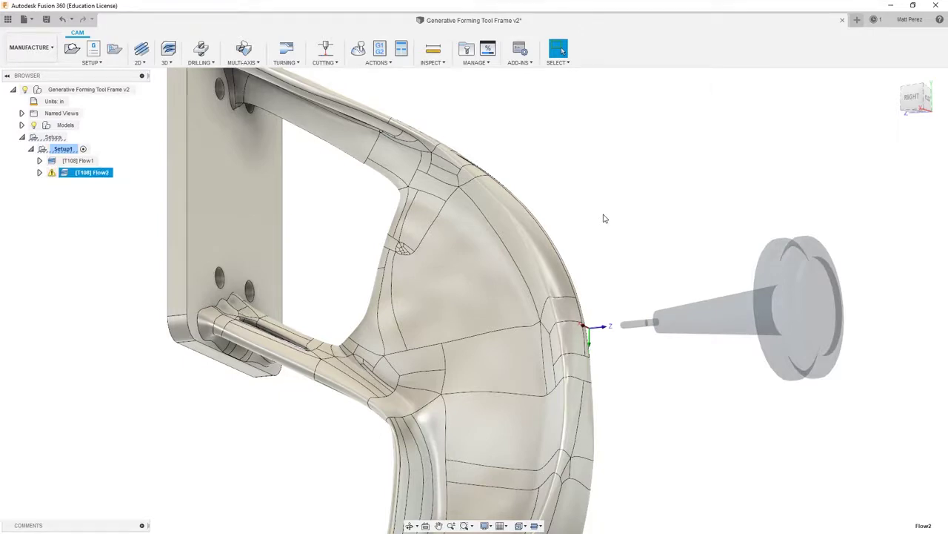
click(929, 98)
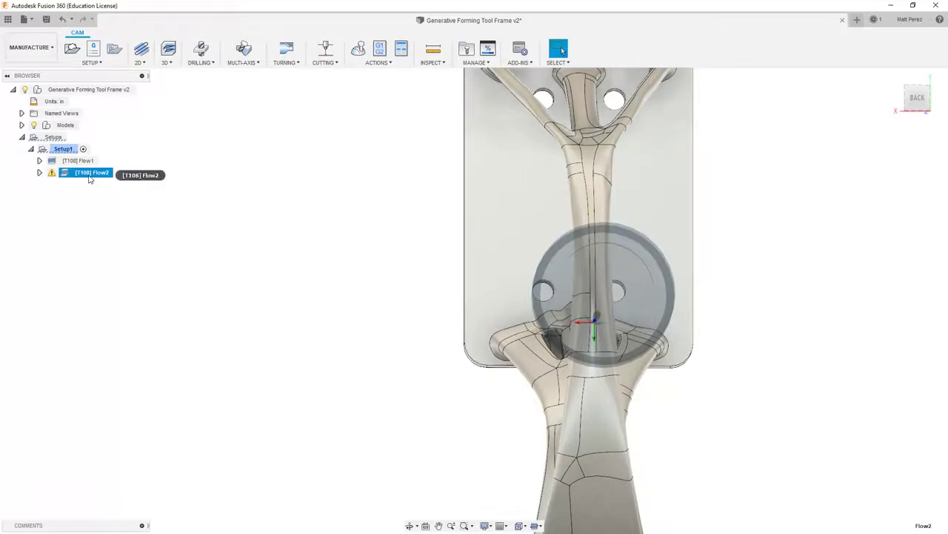
right_click(90, 175)
click(102, 183)
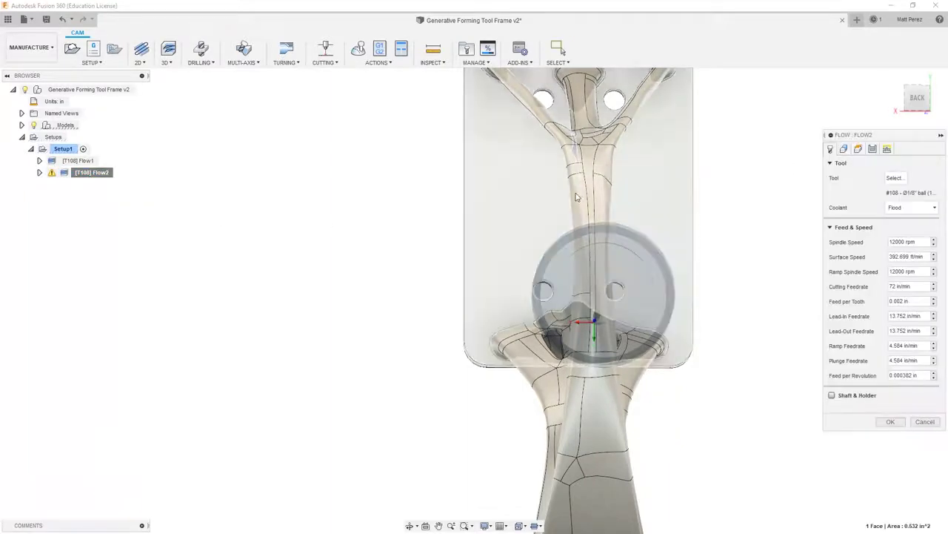
click(872, 149)
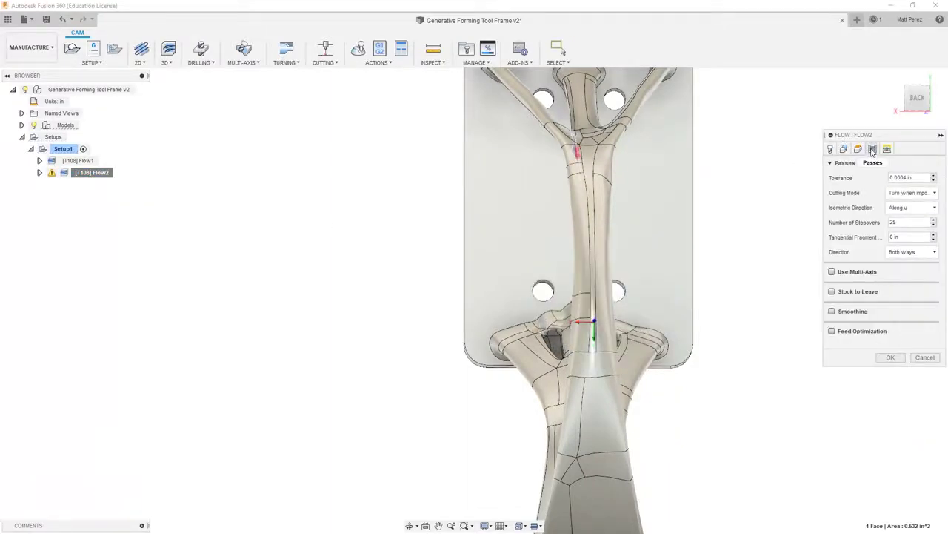
click(831, 272)
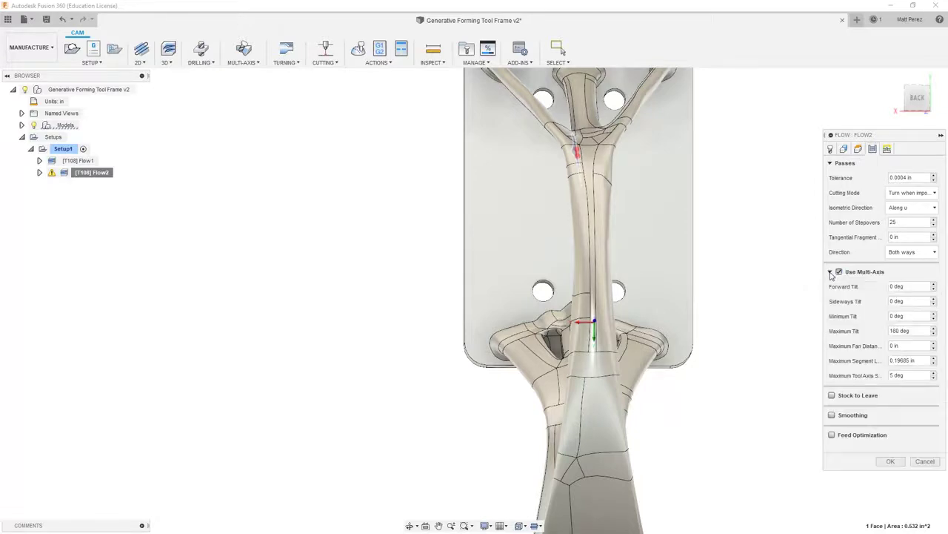
click(893, 461)
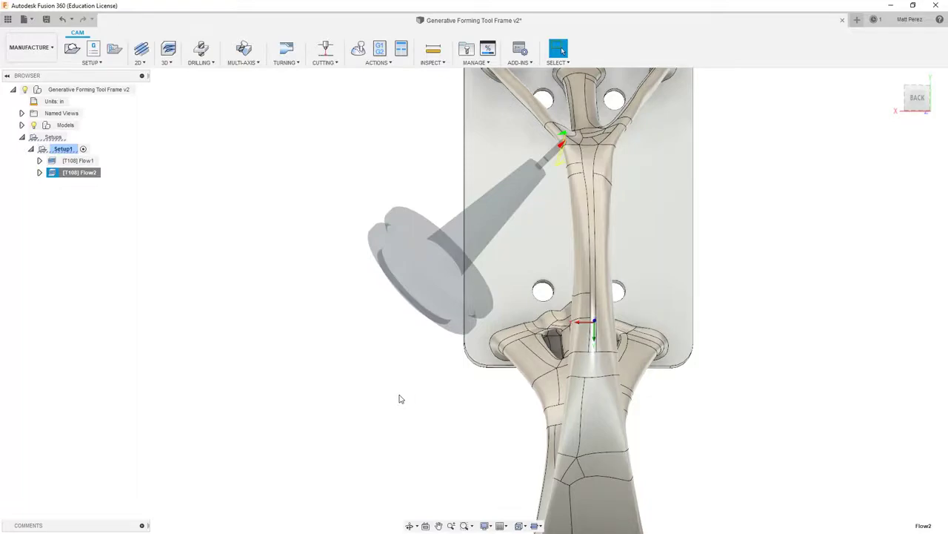
shift+middle_drag(399, 399, 674, 181)
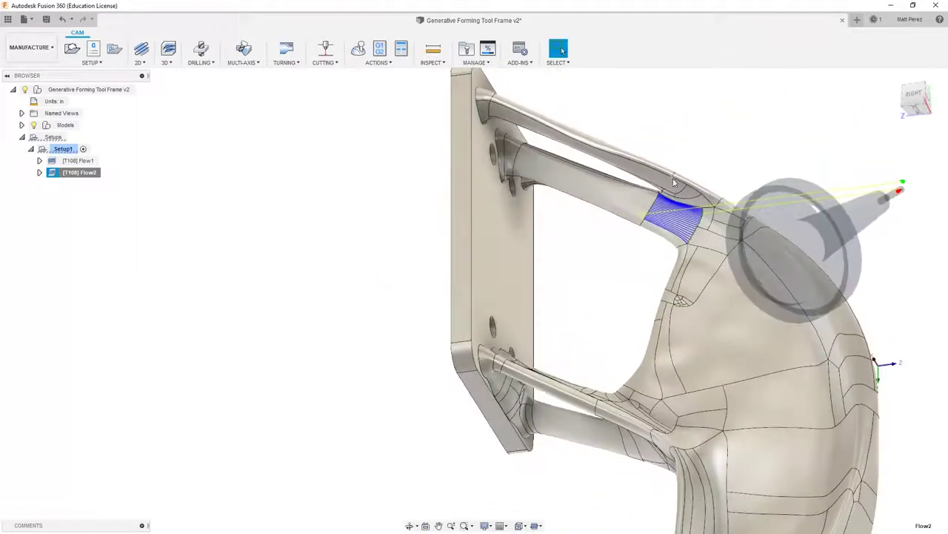
scroll(676, 200, up, 5)
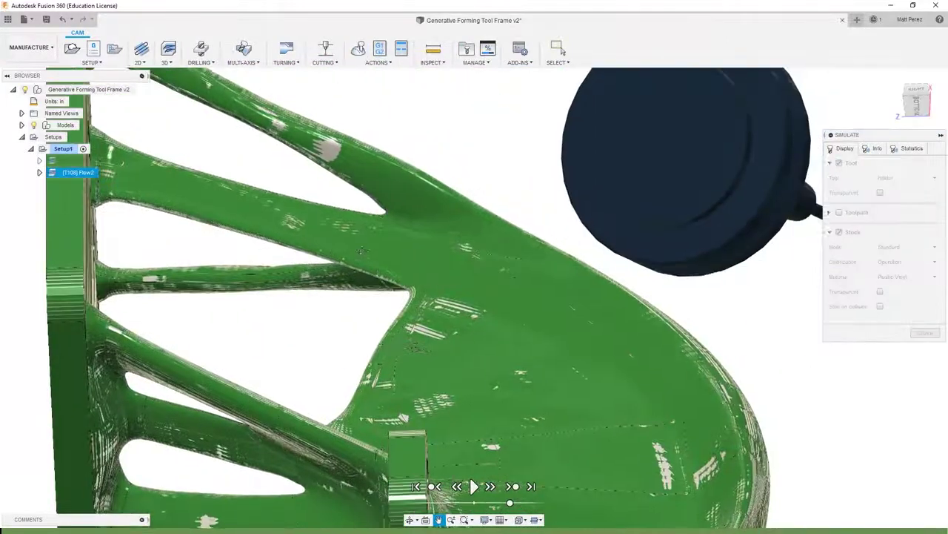
click(474, 486)
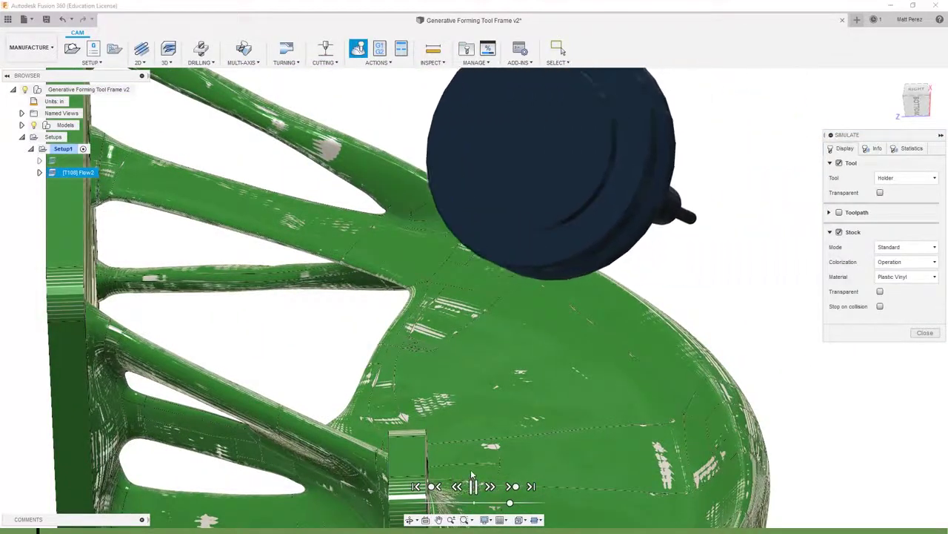
shift+middle_drag(470, 357, 443, 361)
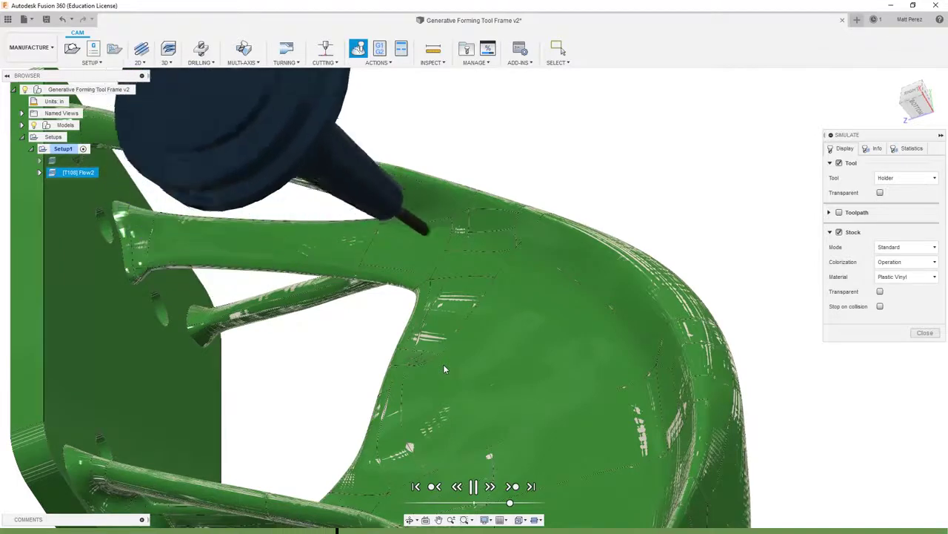
shift+middle_drag(449, 248, 410, 264)
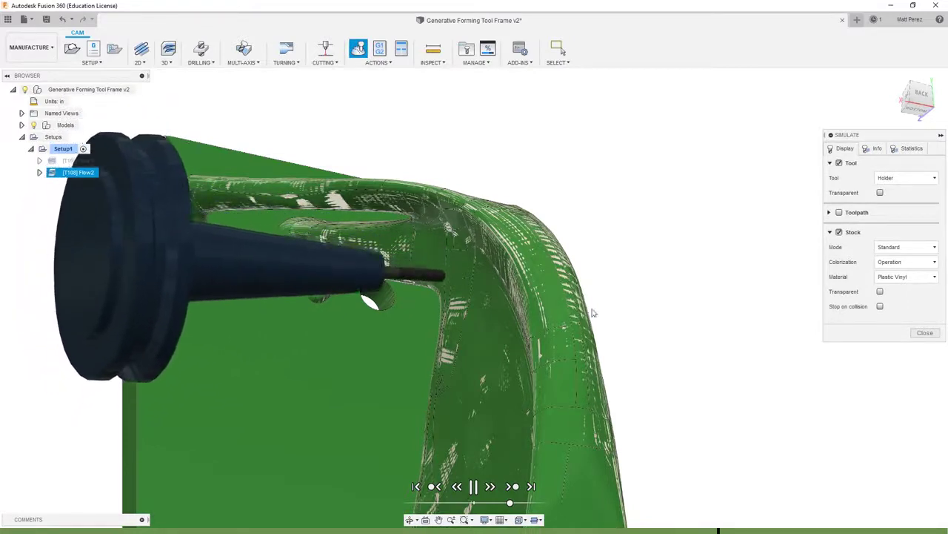
click(939, 335)
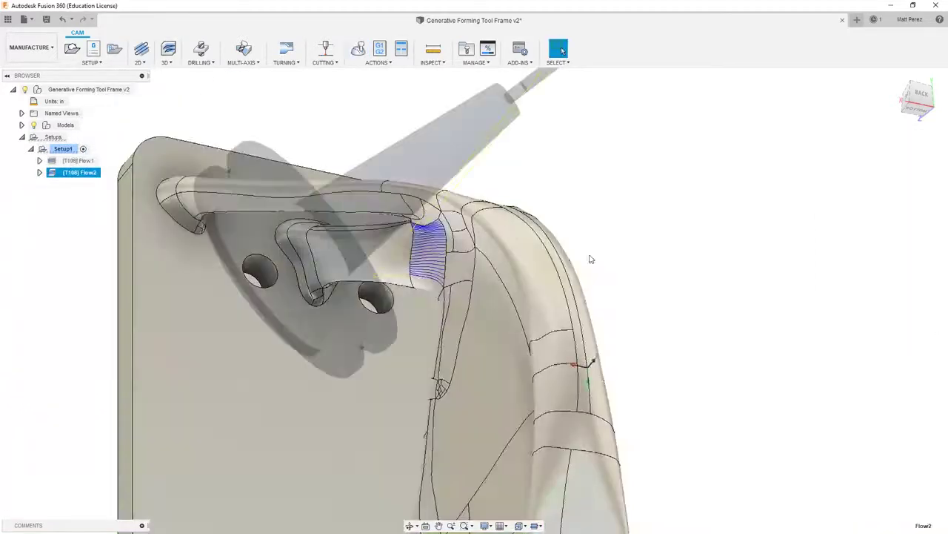
Change Flow2's isometric direction to Along v and regenerate it.
right_click(100, 180)
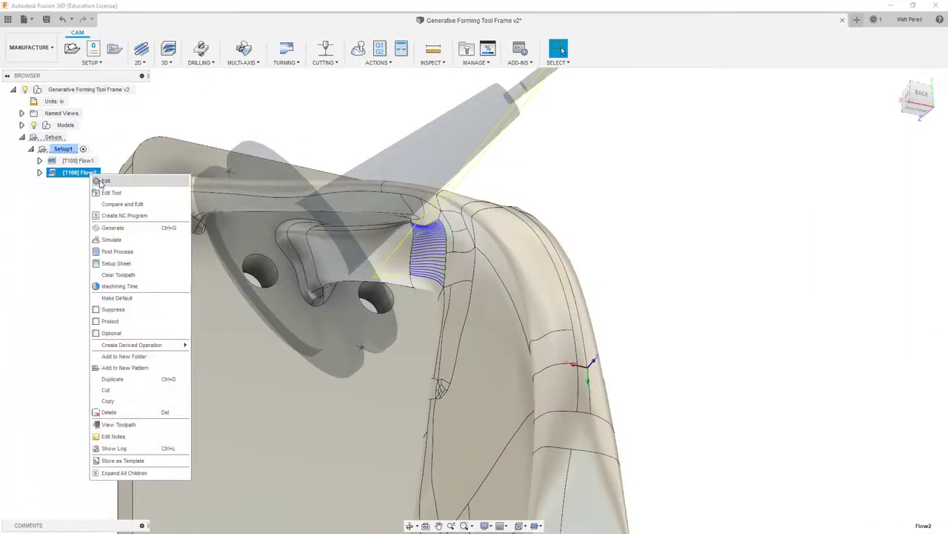
key(Escape)
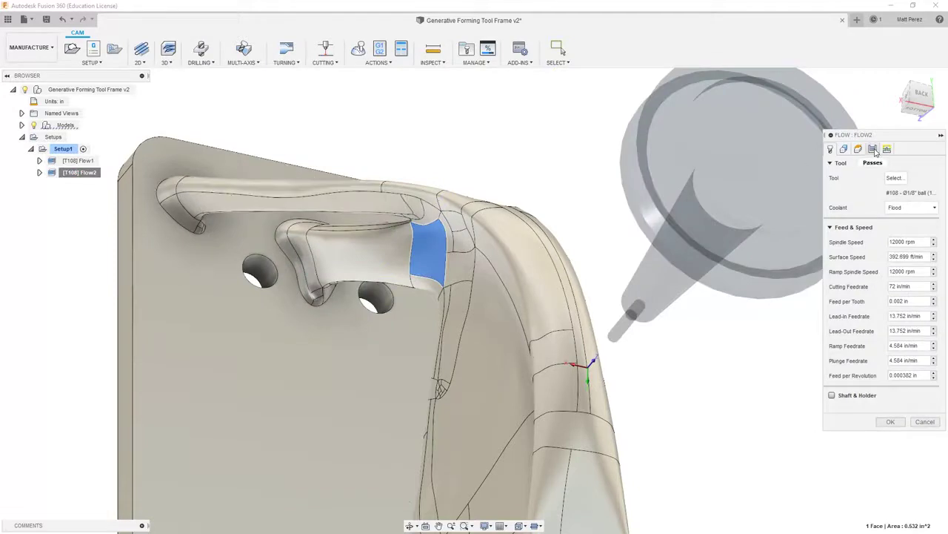
click(887, 149)
click(913, 208)
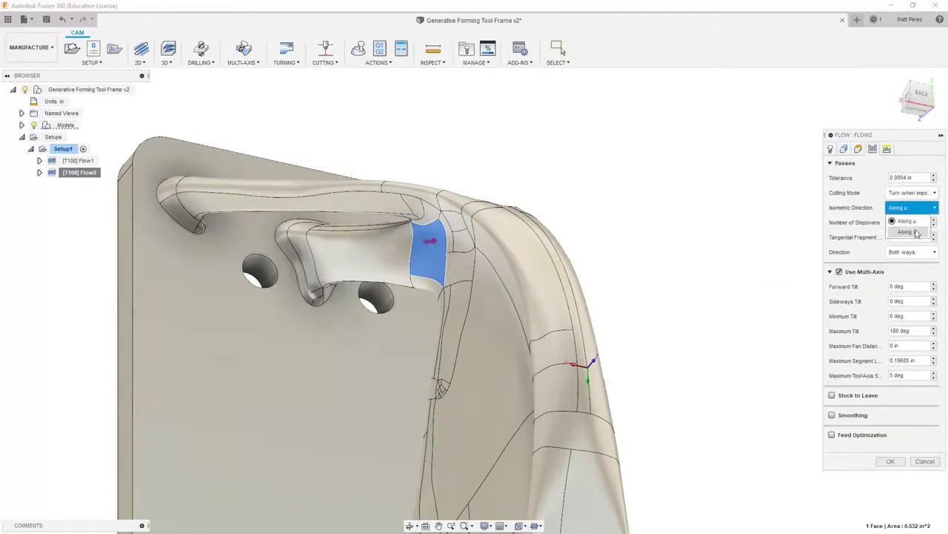
click(907, 232)
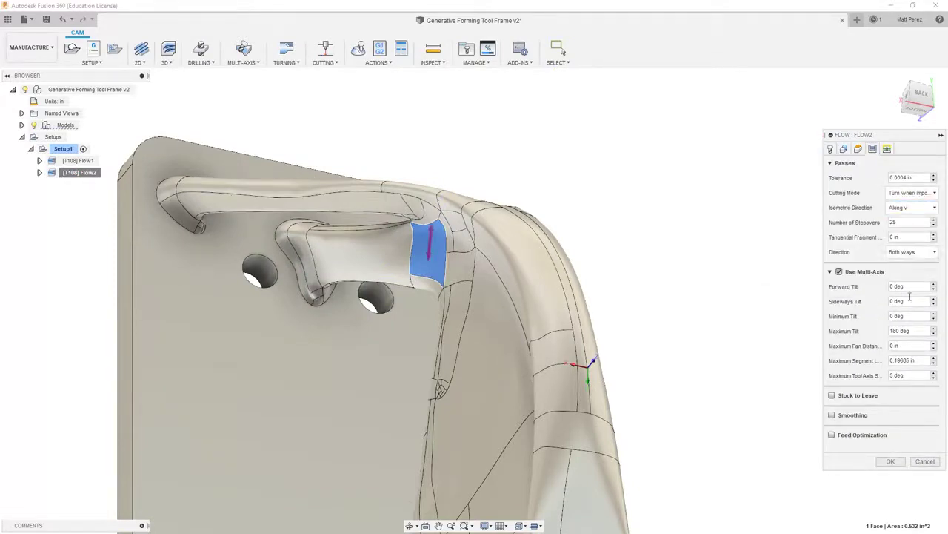
click(890, 462)
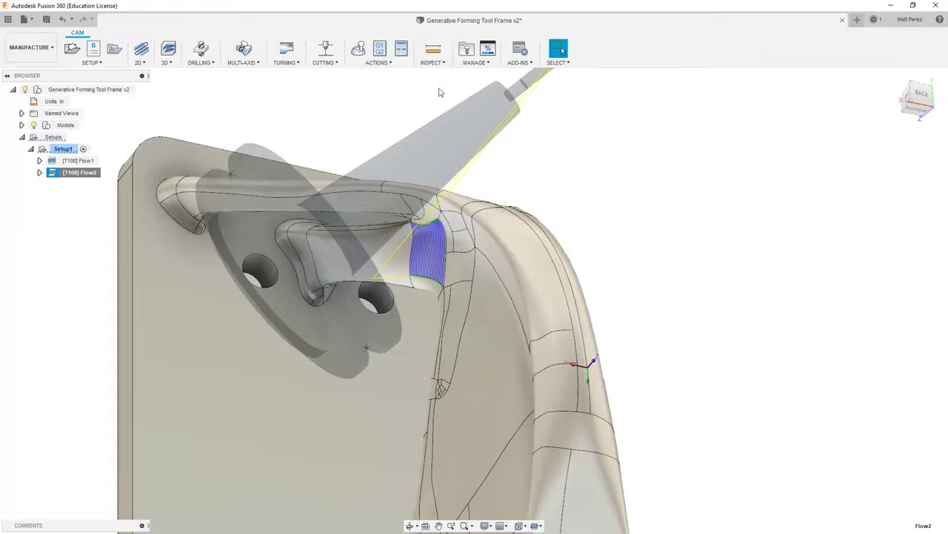
Simulate and play the updated Flow2 toolpath, then close the simulation.
click(358, 48)
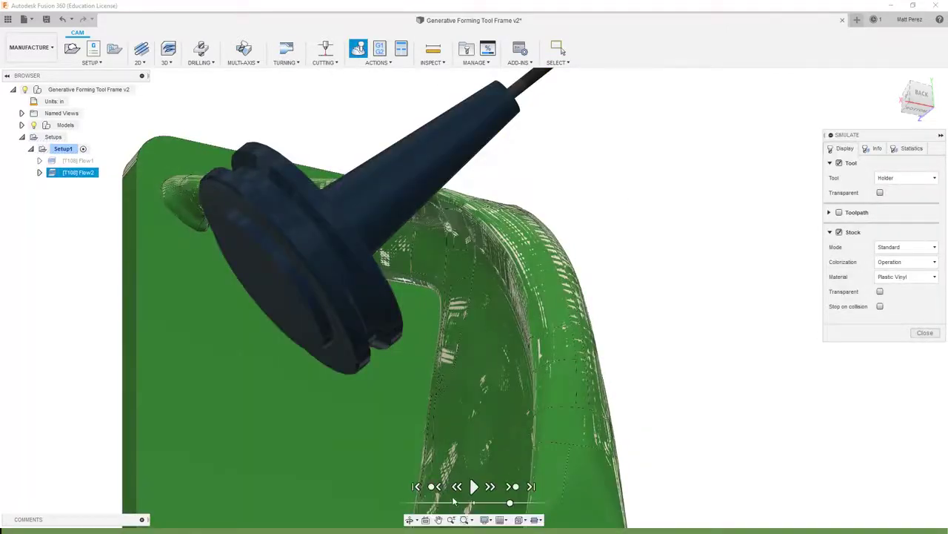
click(474, 487)
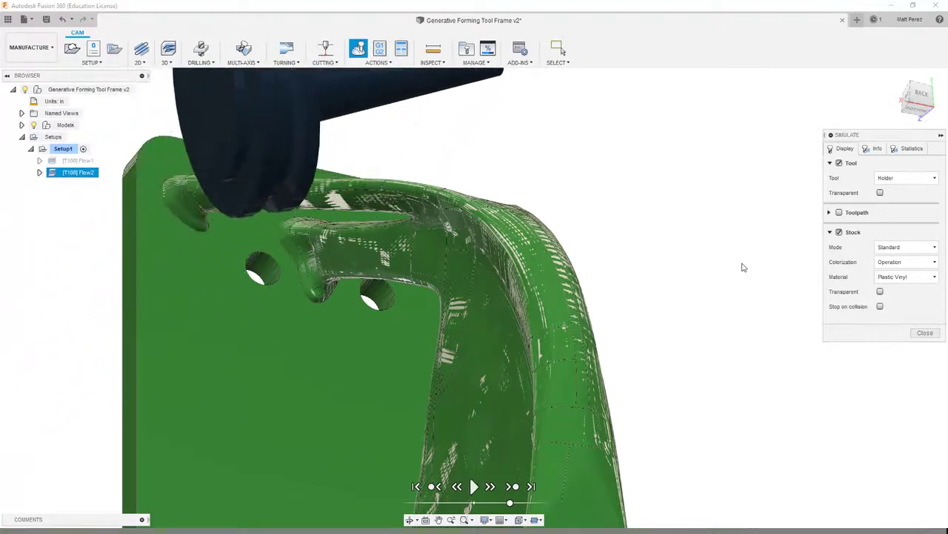
click(925, 333)
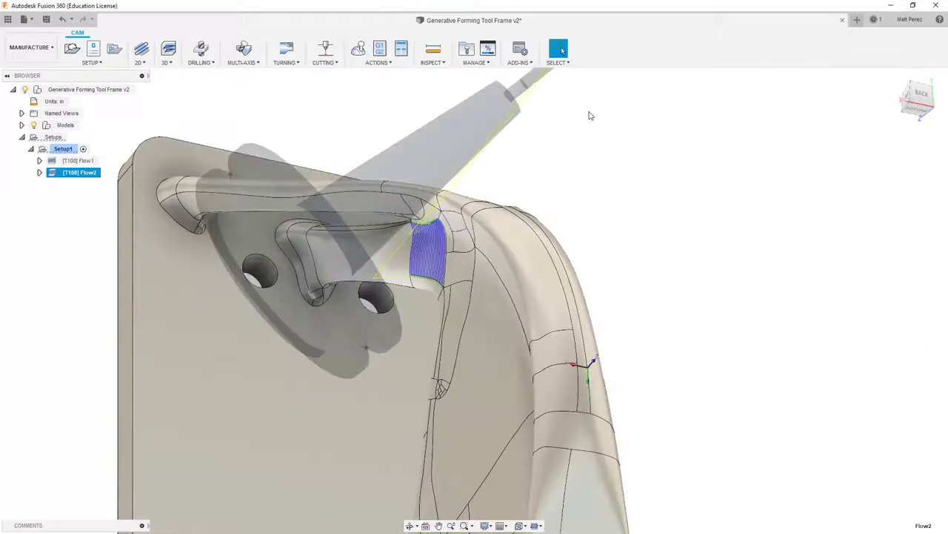
Edit Flow2 with a 10° forward tilt, passes Along u, and an adjusted tangential fragment.
right_click(77, 172)
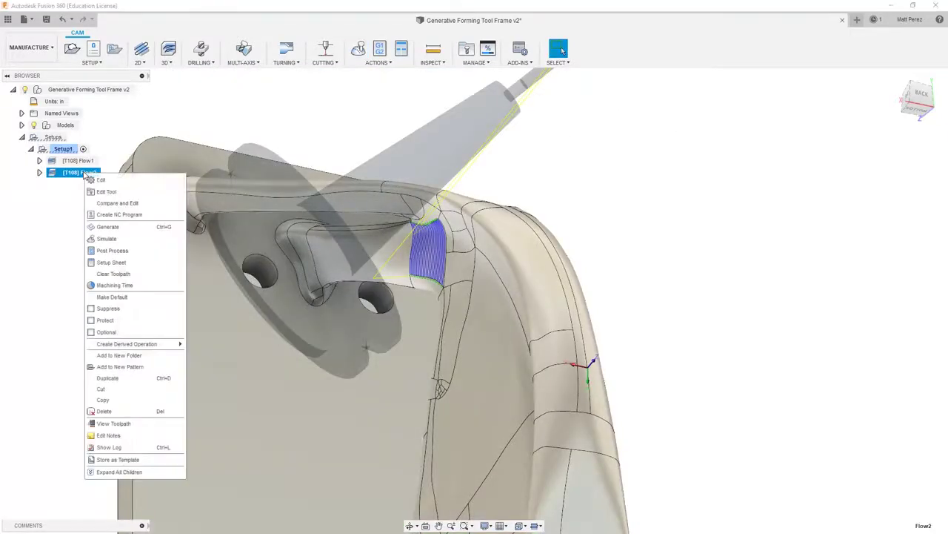
click(98, 179)
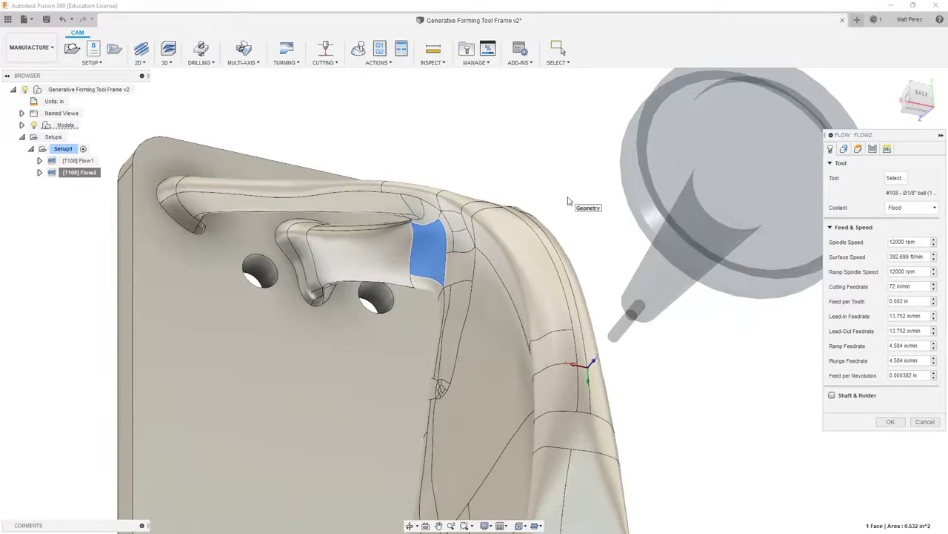
click(873, 150)
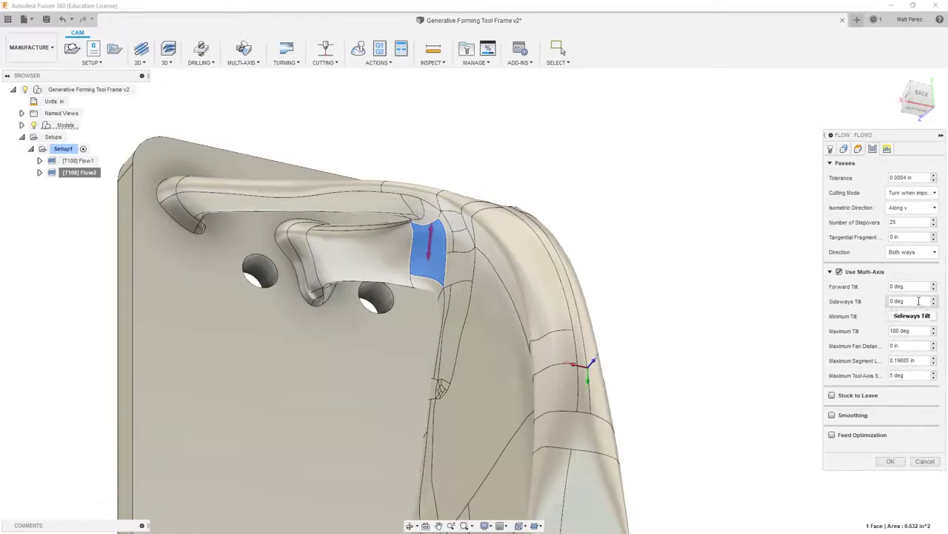
click(898, 286)
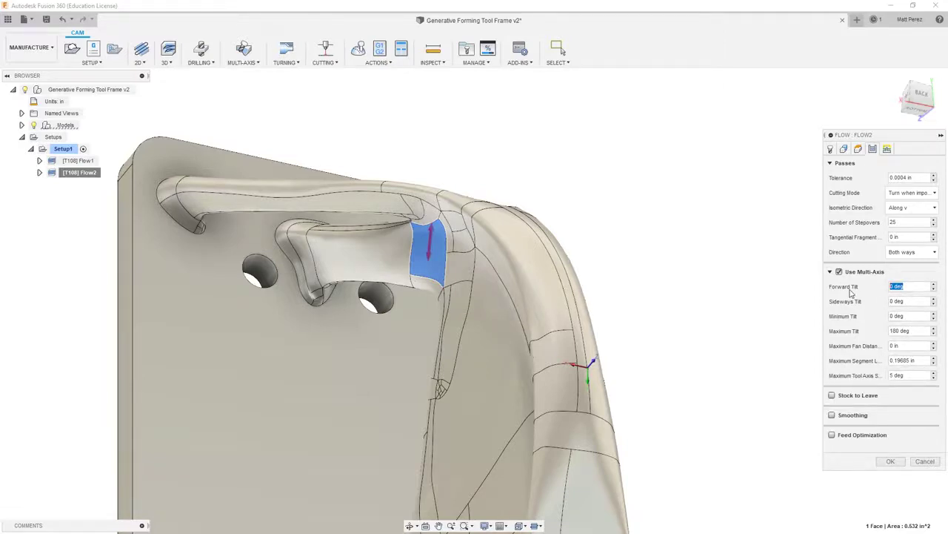
text(10)
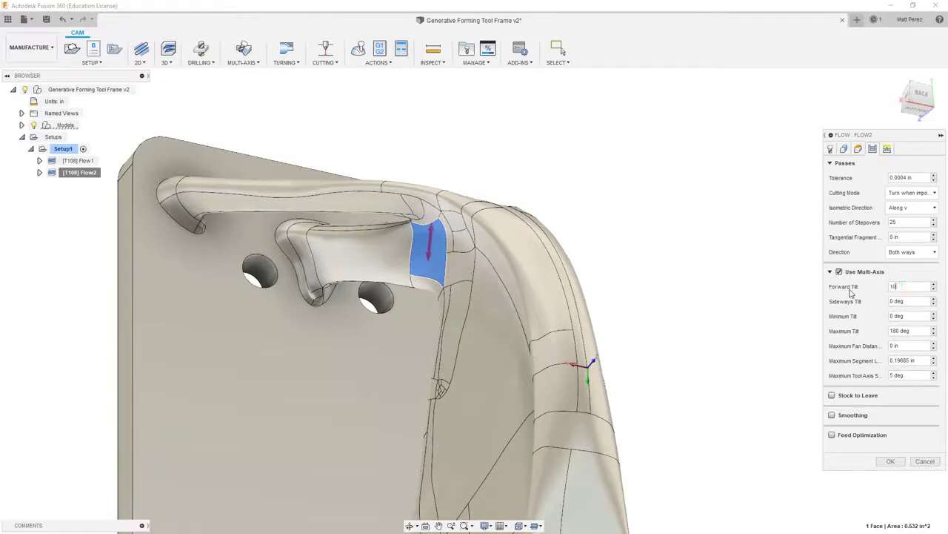
click(921, 212)
click(917, 220)
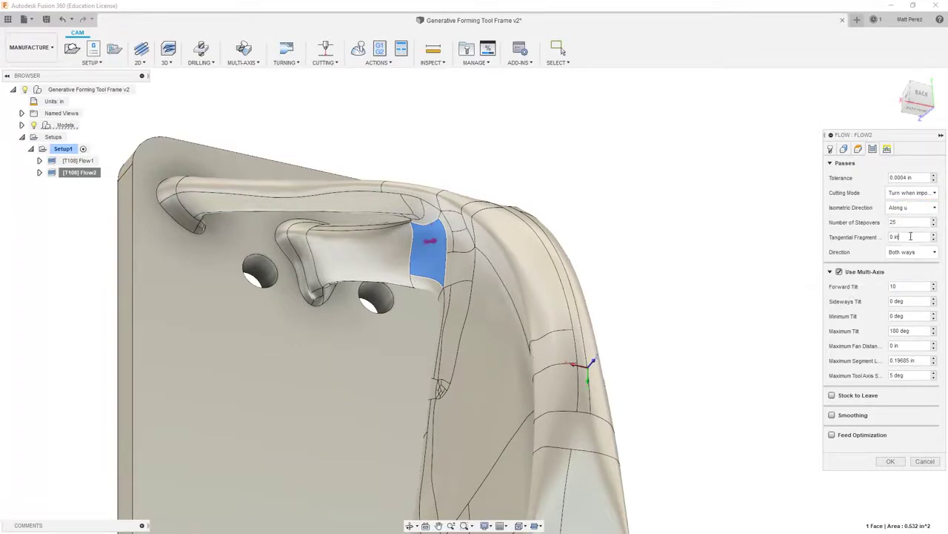
click(910, 236)
click(893, 461)
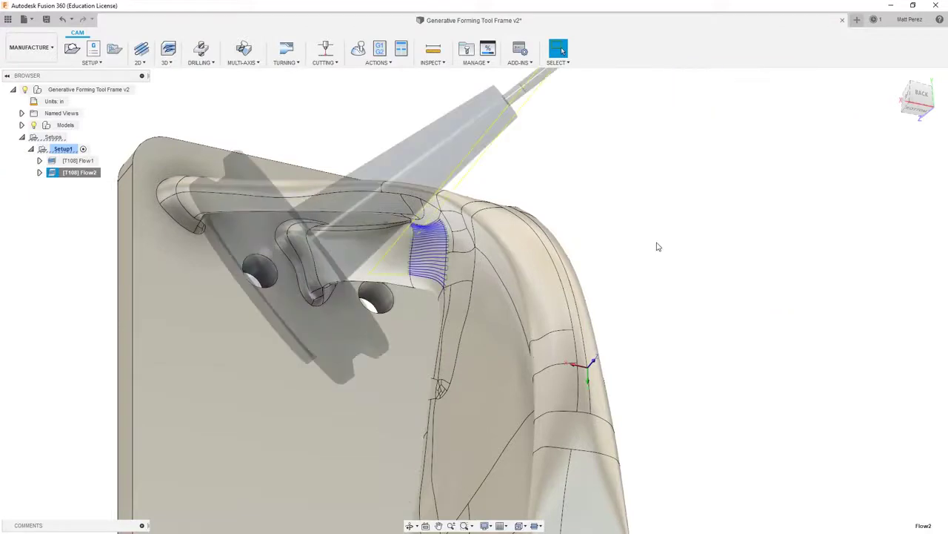
Simulate and play the regenerated Flow2 toolpath, then close the simulation.
click(358, 49)
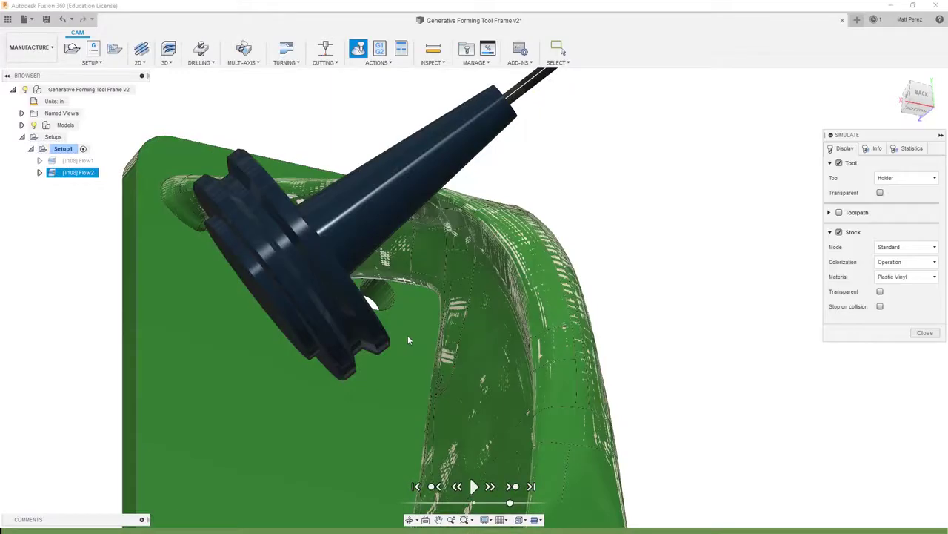
shift+middle_drag(407, 335, 519, 319)
shift+middle_drag(473, 483, 435, 365)
click(475, 486)
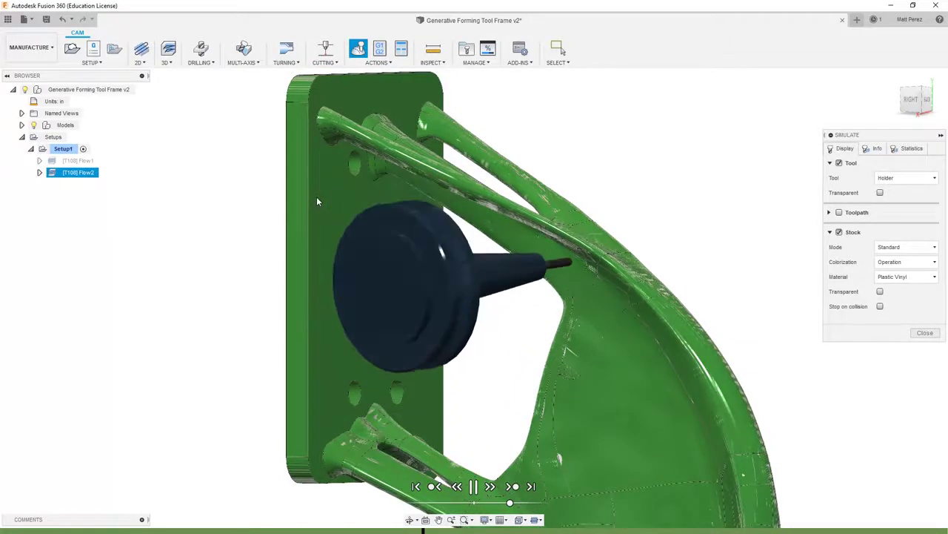
scroll(513, 257, up, 8)
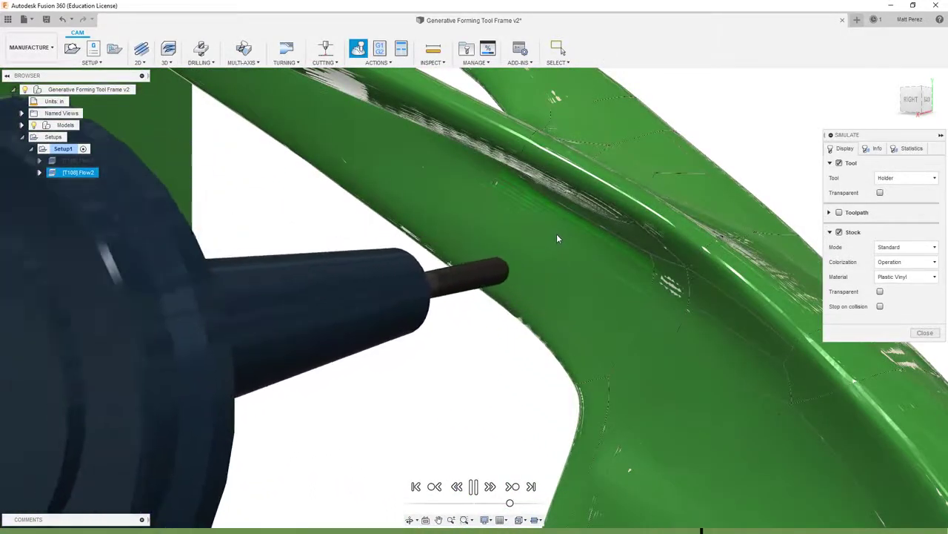
click(924, 335)
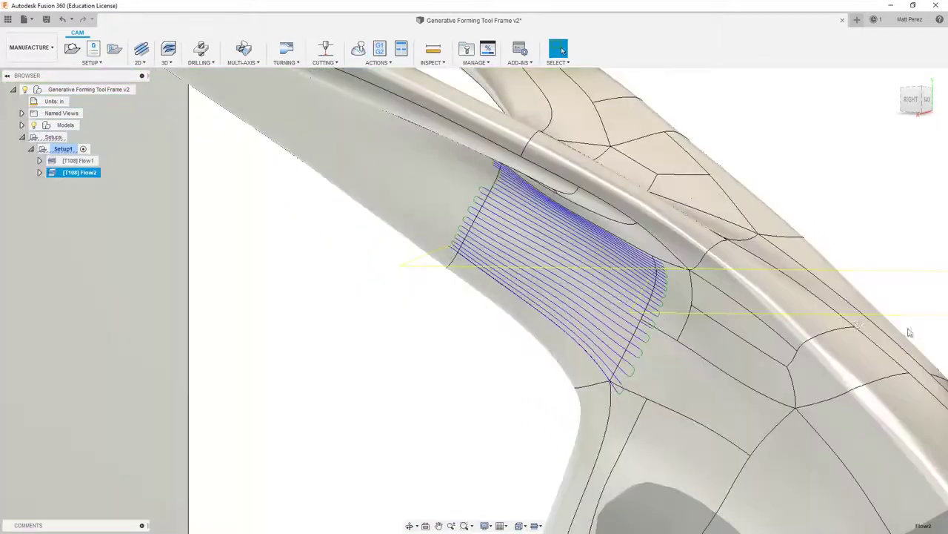
right_click(76, 172)
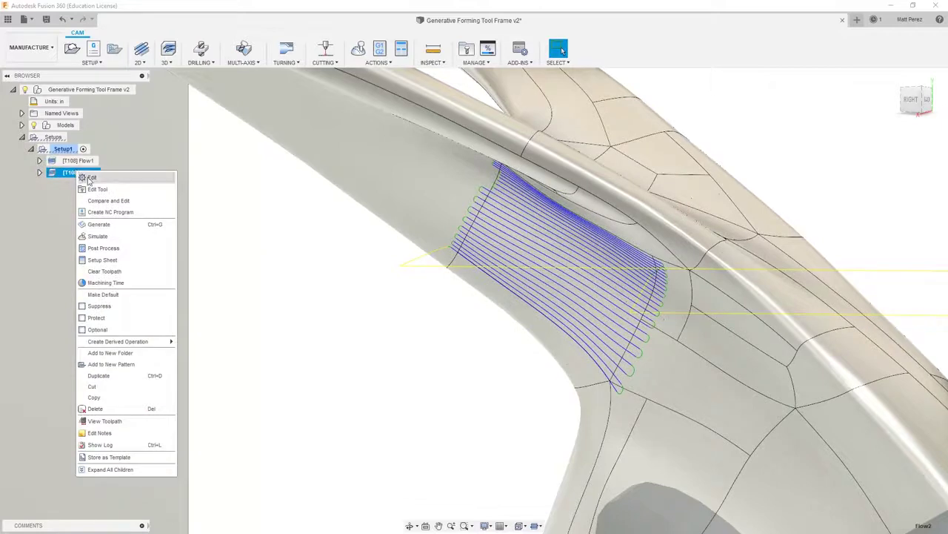
Set Flow2's forward tilt to 0 and sideways tilt to 10, then simulate it.
click(89, 178)
click(872, 149)
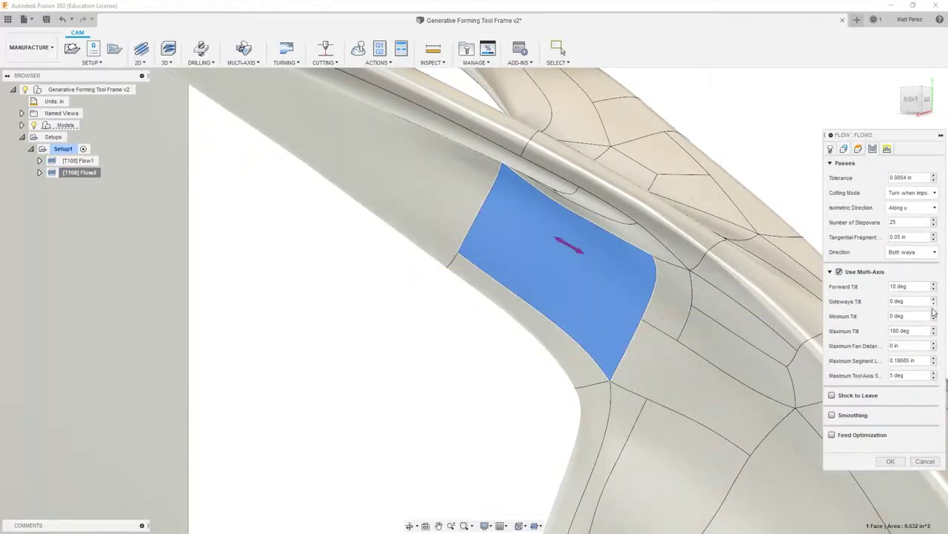
click(921, 288)
text(0)
key(Tab)
text(10)
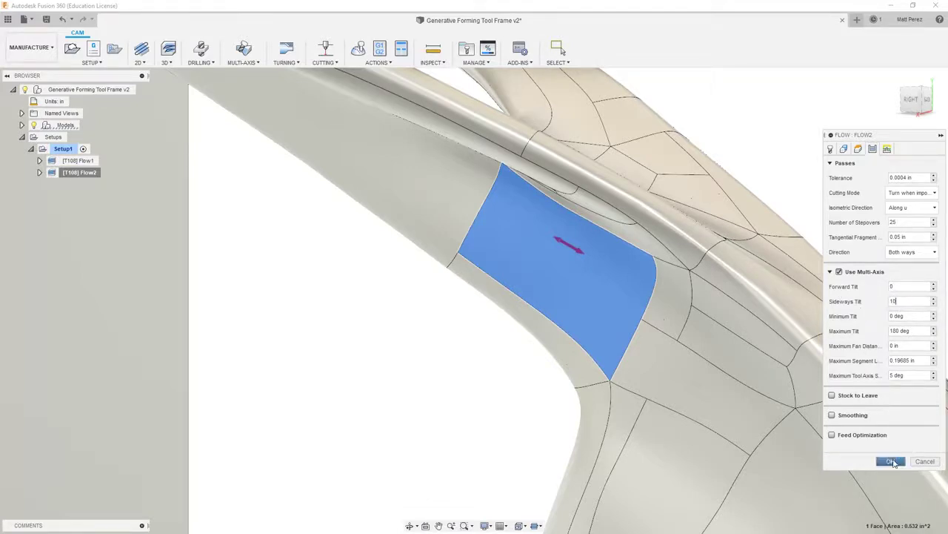
click(890, 461)
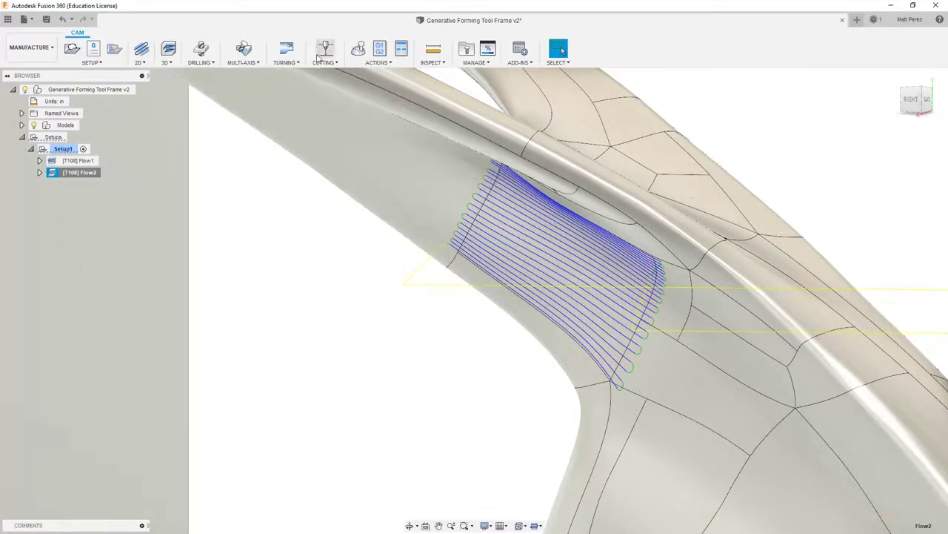
click(358, 49)
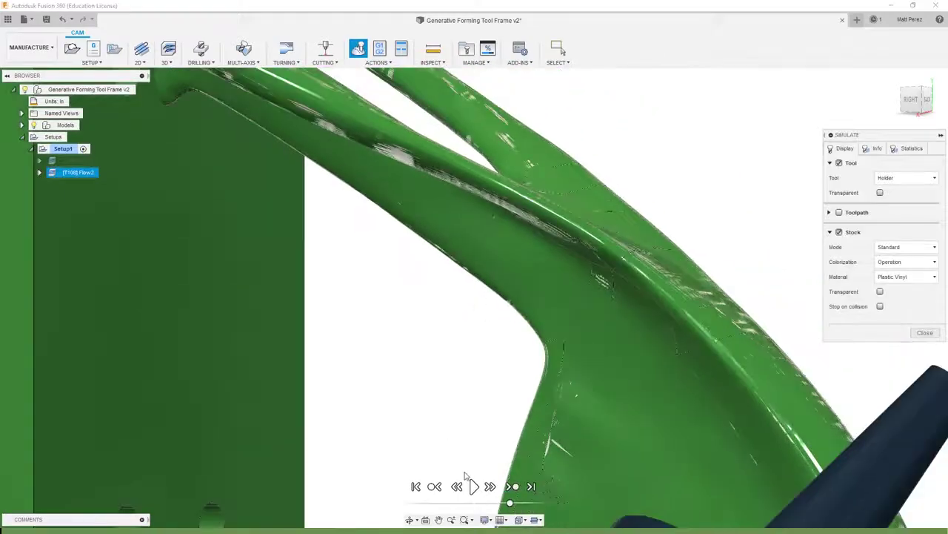
click(474, 486)
scroll(495, 360, down, 5)
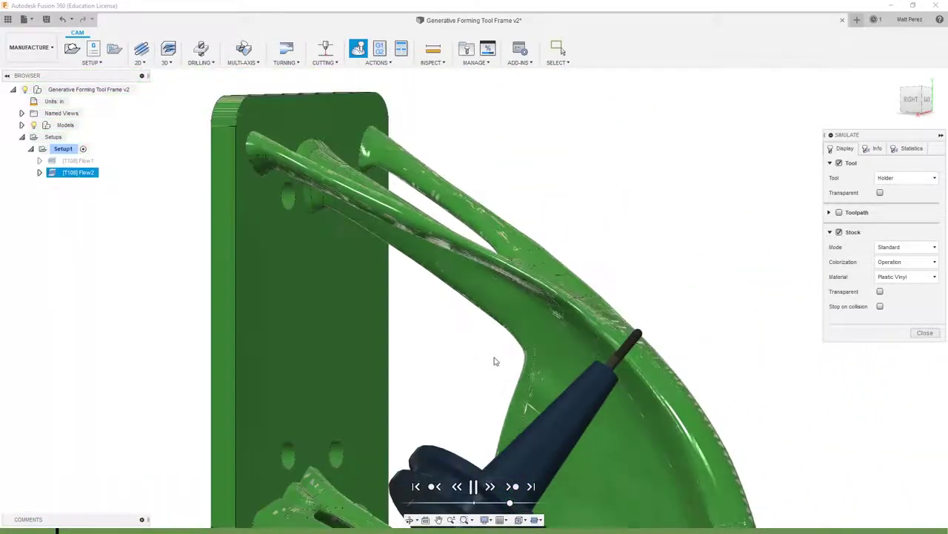
shift+middle_drag(542, 369, 485, 349)
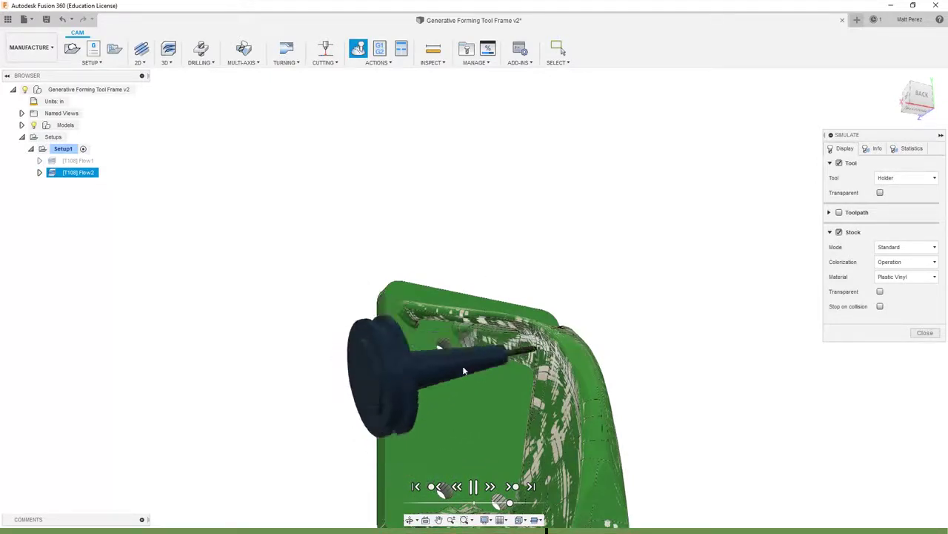
shift+middle_drag(466, 272, 541, 176)
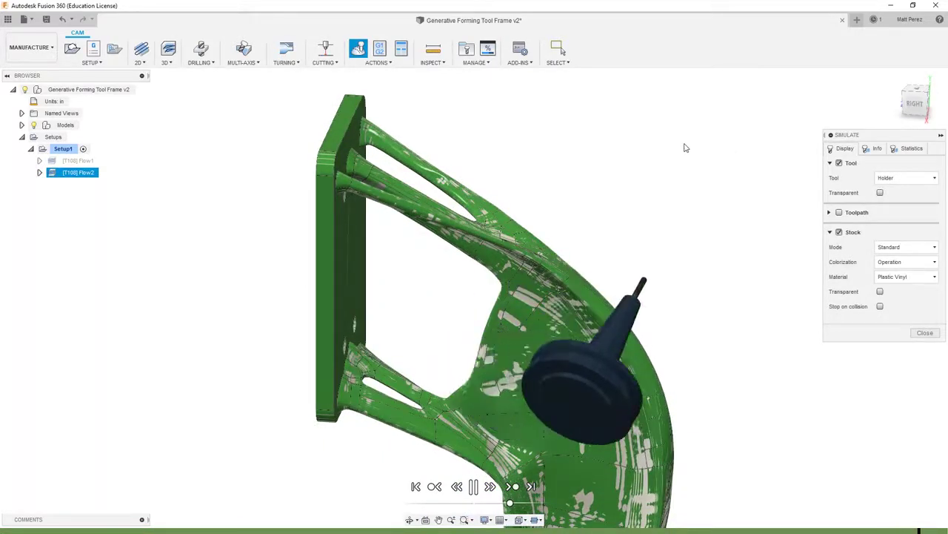
click(925, 333)
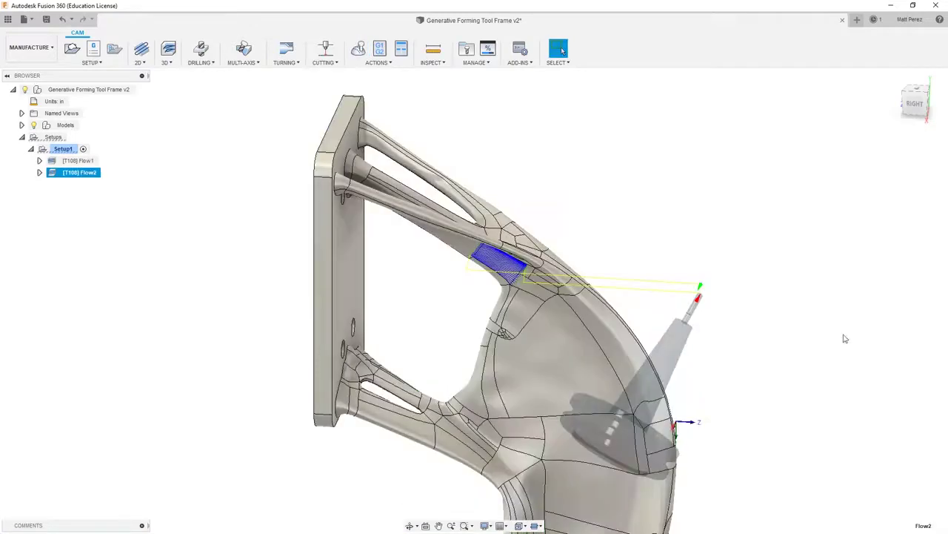
shift+middle_drag(843, 334, 511, 265)
scroll(511, 265, up, 3)
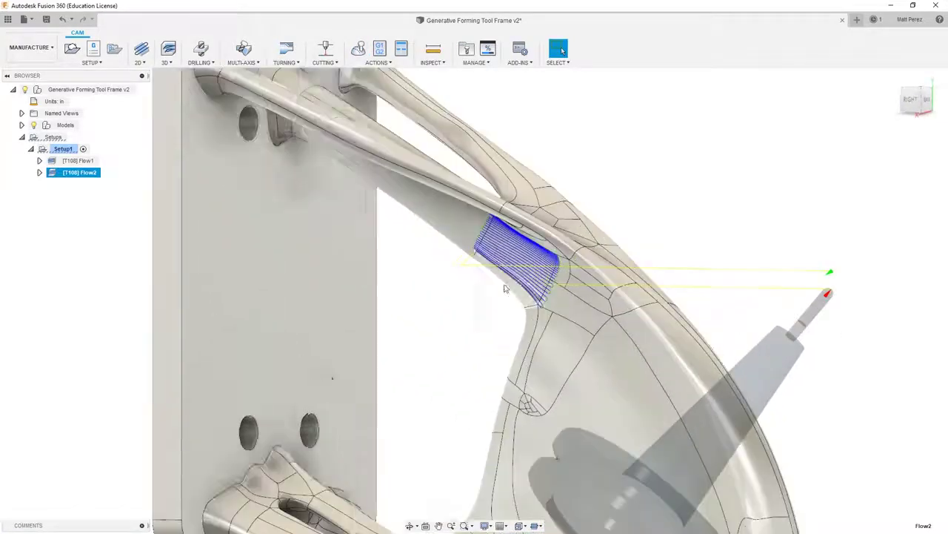
right_click(89, 175)
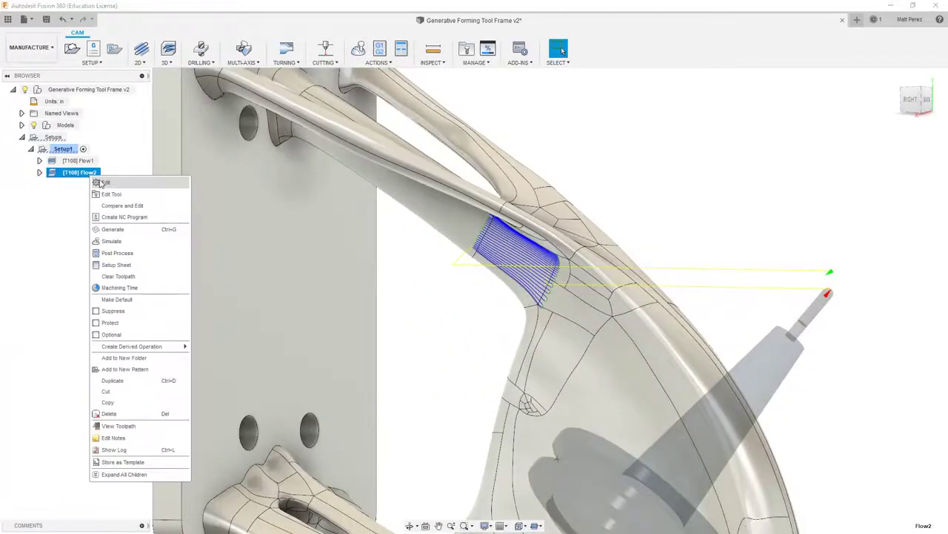
Reset Flow2's sideways tilt to 0, turn on Smoothing, and regenerate the toolpath.
click(96, 182)
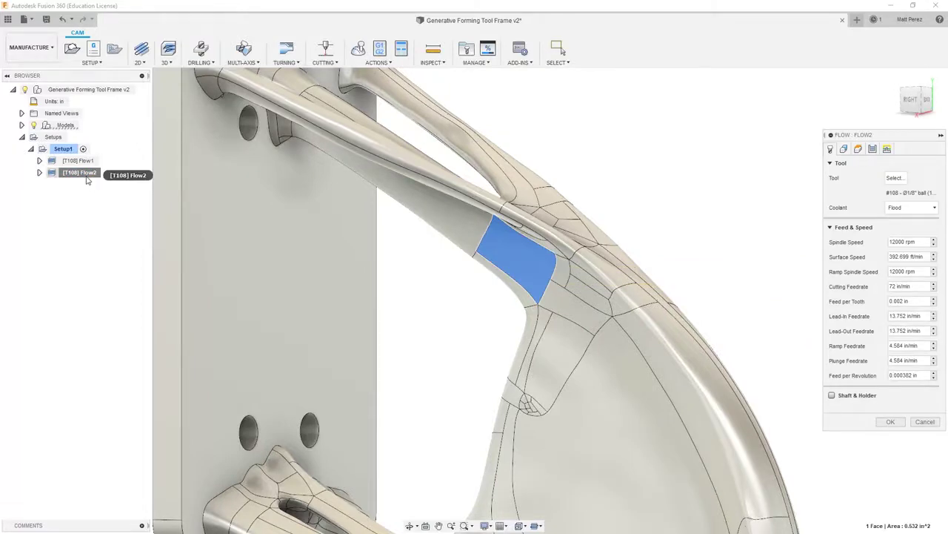
click(873, 150)
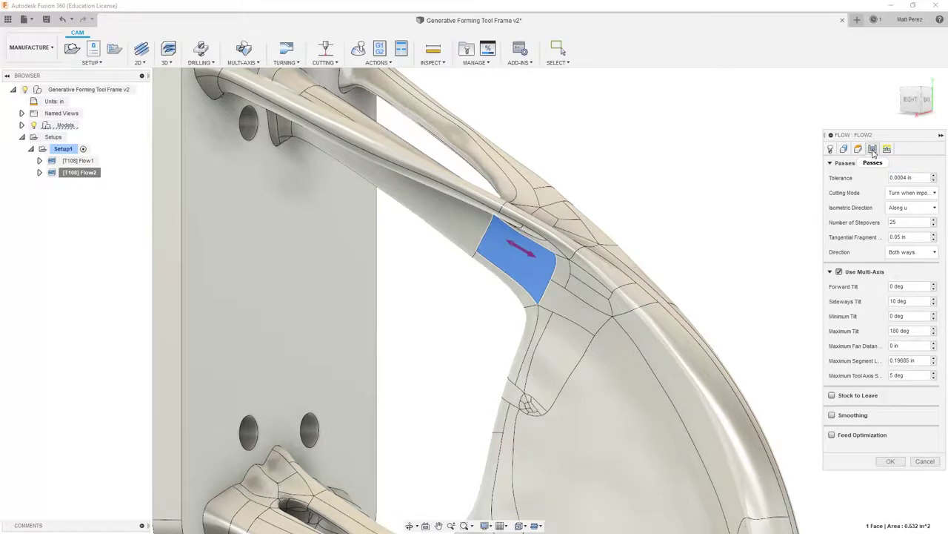
double_click(898, 301)
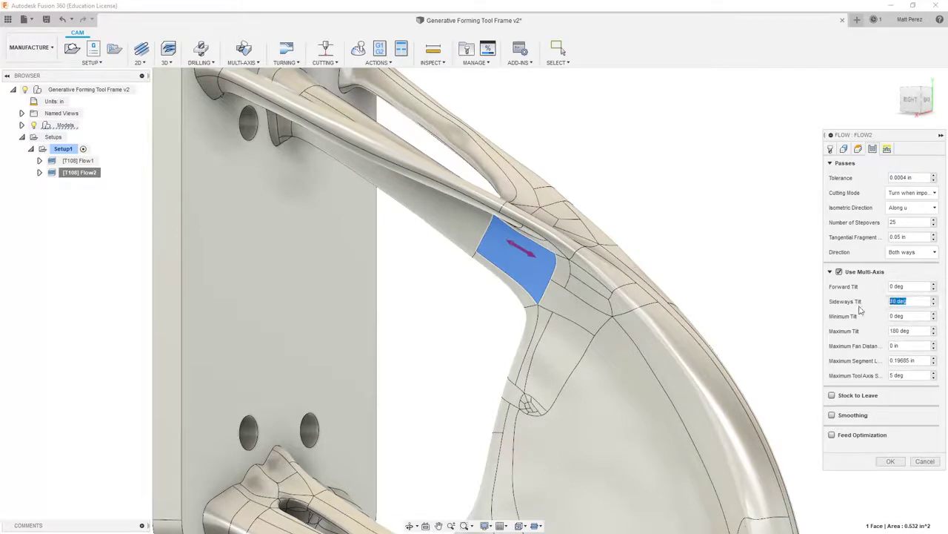
text(0)
click(908, 316)
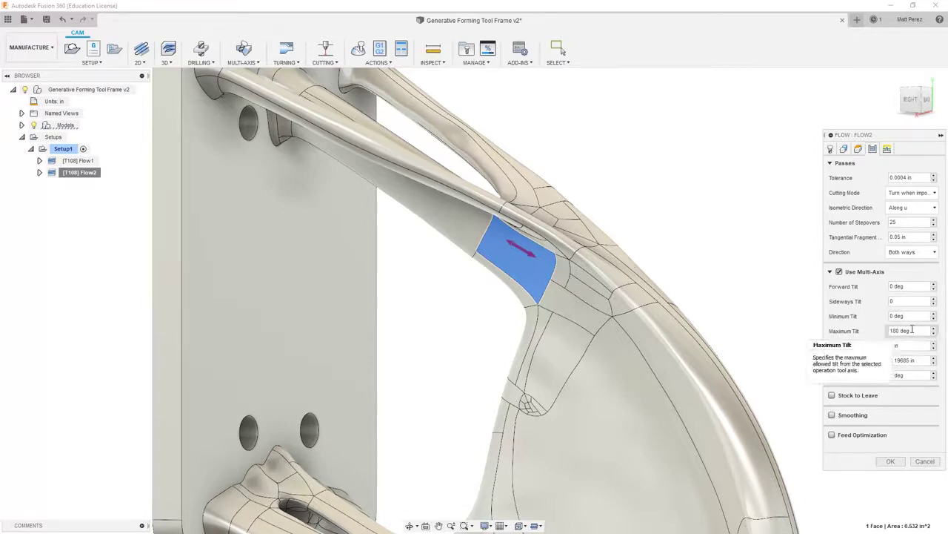
click(833, 416)
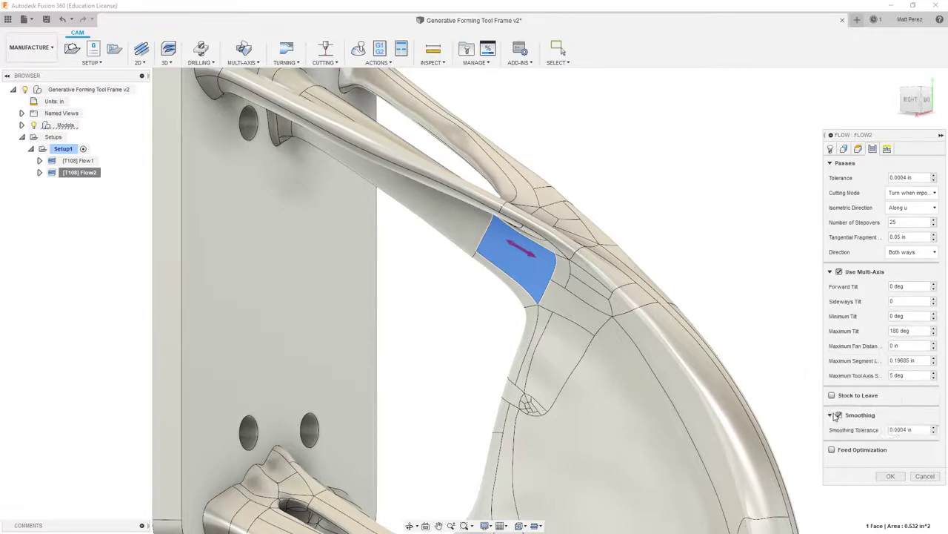
click(892, 477)
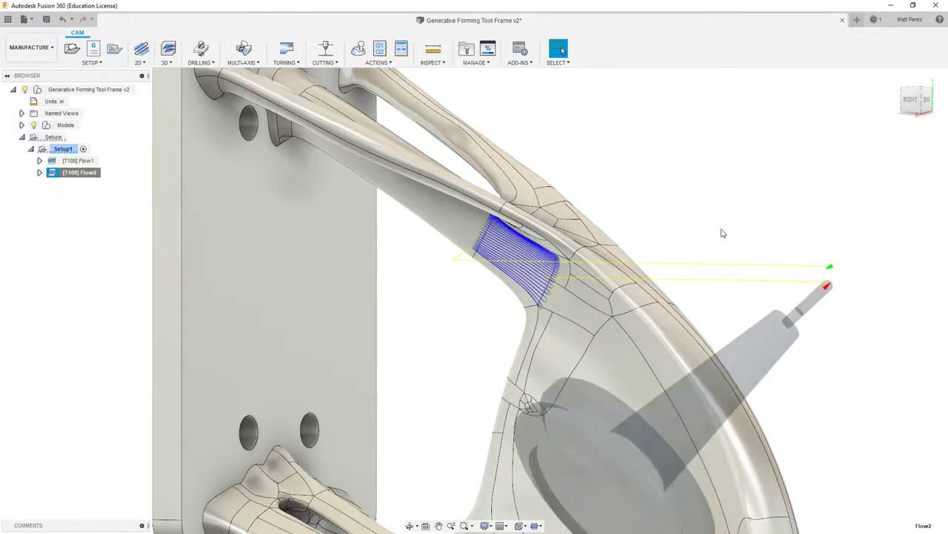
Zoom over the smoothed Flow2 toolpath, then launch its simulation.
scroll(599, 212, down, 5)
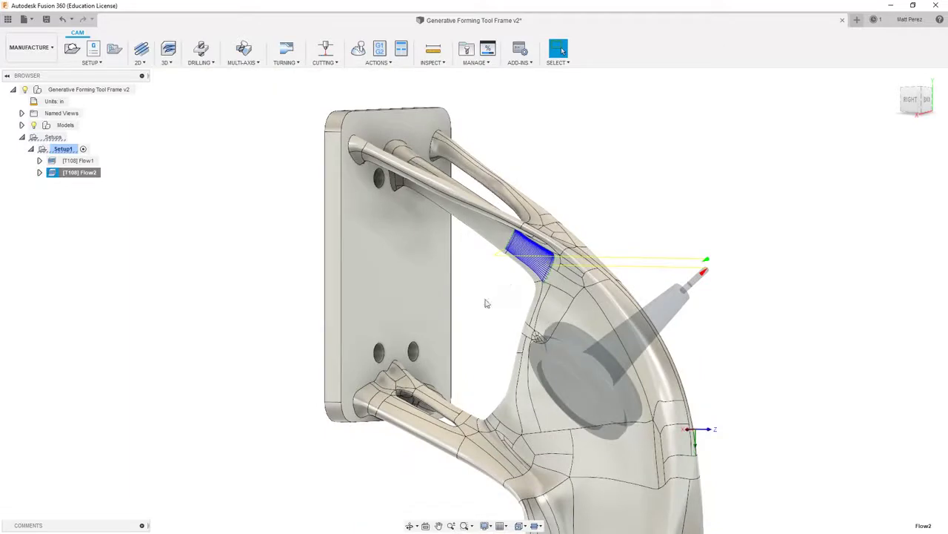
scroll(547, 231, up, 3)
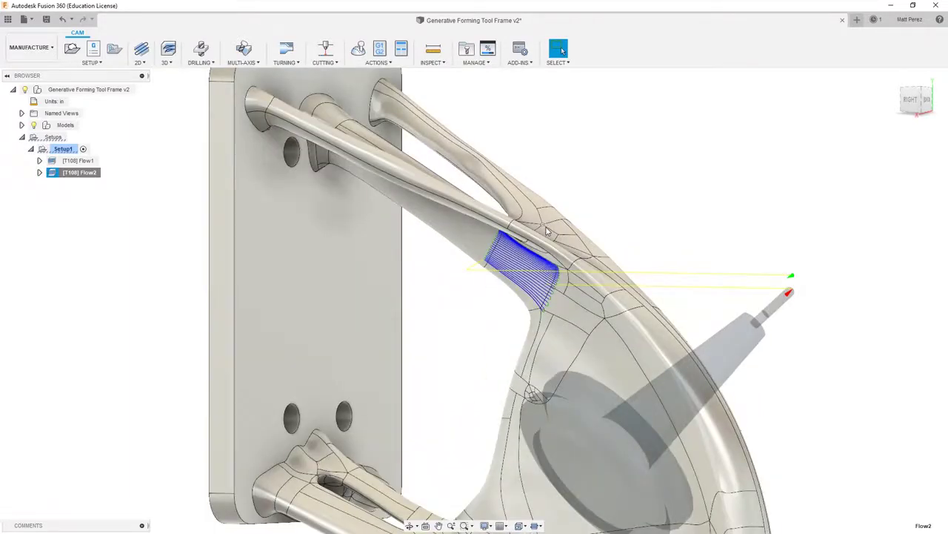
scroll(529, 271, up, 3)
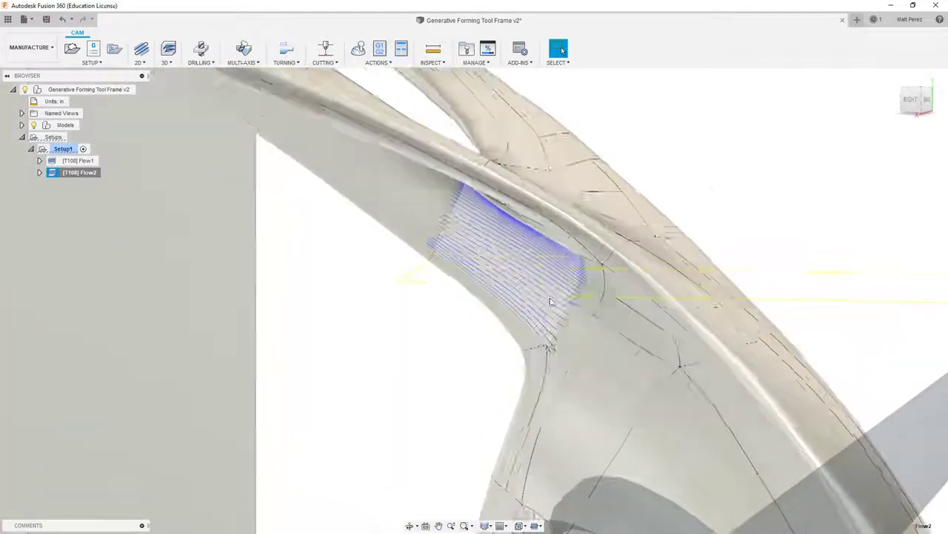
scroll(552, 298, down, 2)
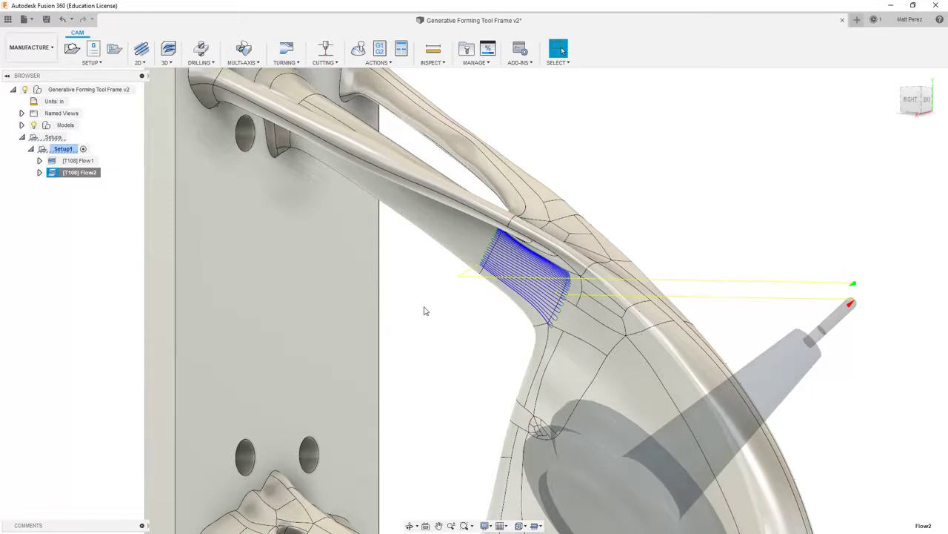
click(359, 49)
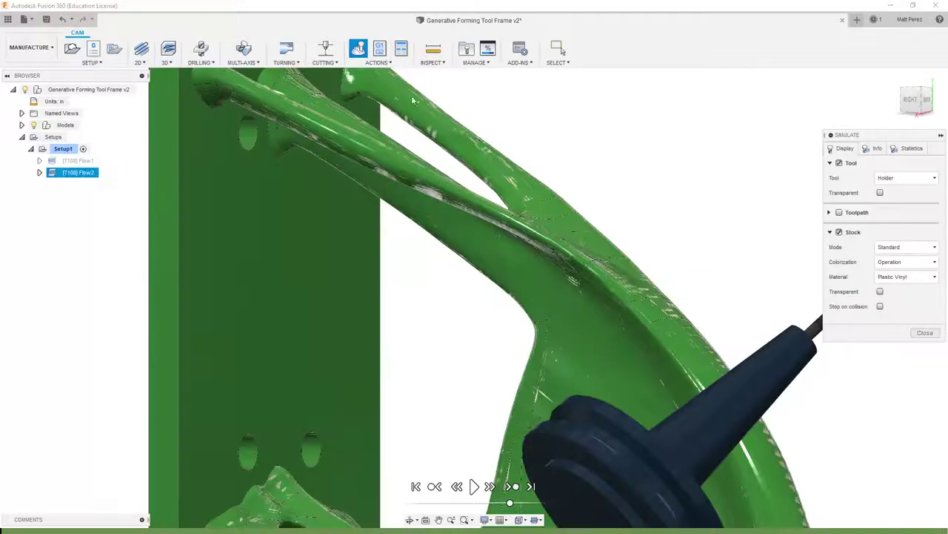
Show the toolpath and its points in All toolpath mode, zoom in, then close.
click(839, 212)
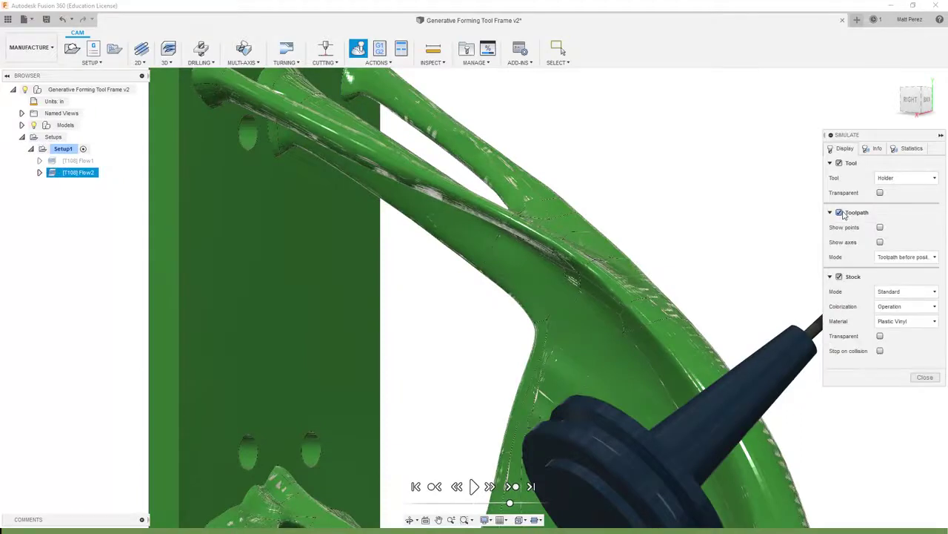
click(880, 227)
click(904, 258)
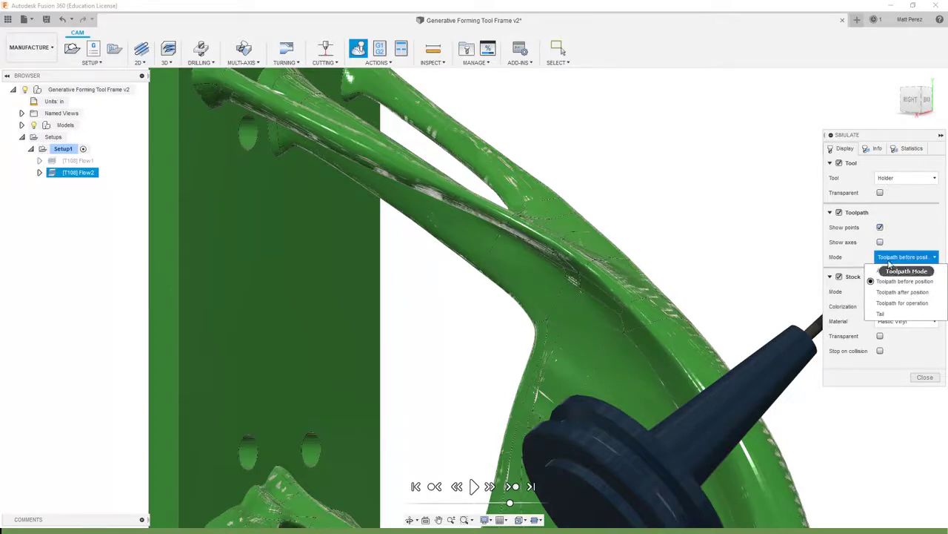
click(907, 271)
scroll(552, 268, up, 5)
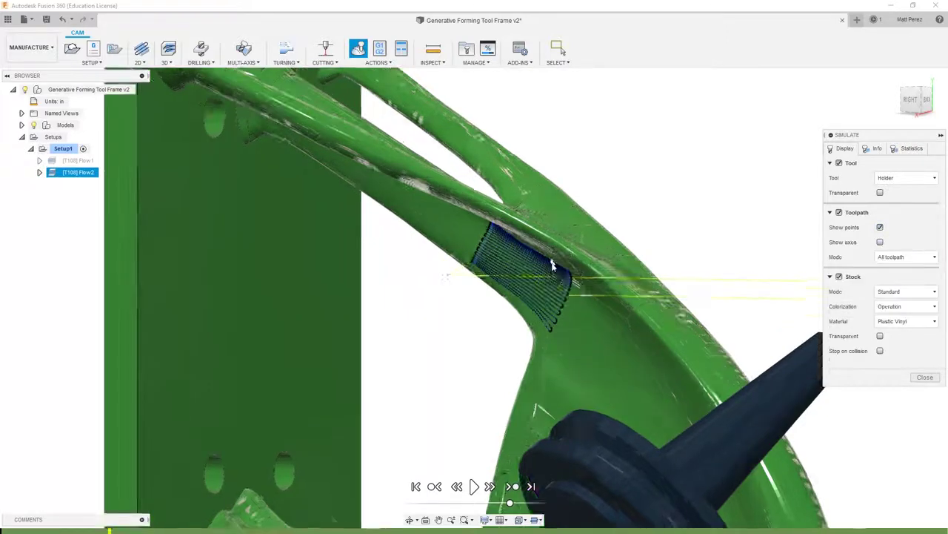
scroll(555, 272, up, 5)
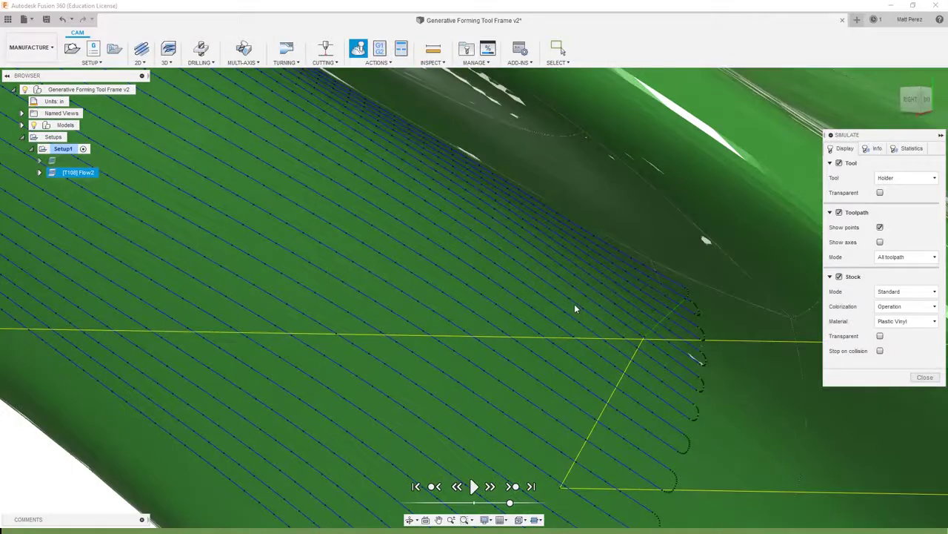
scroll(501, 276, down, 1)
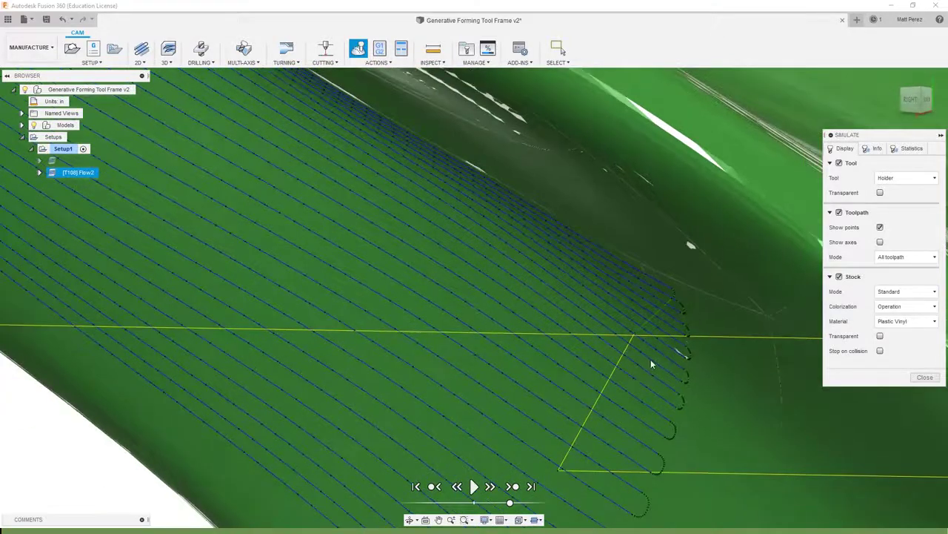
scroll(665, 506, up, 1)
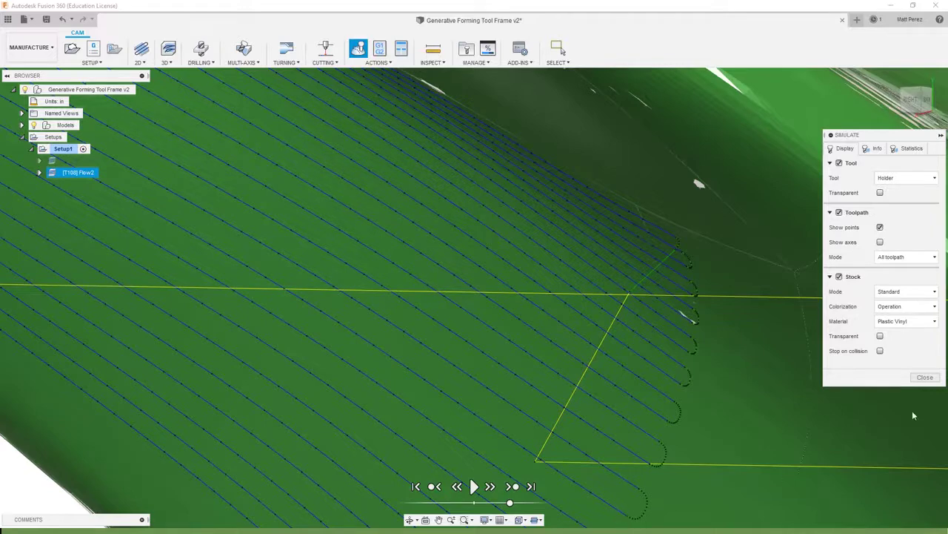
click(924, 378)
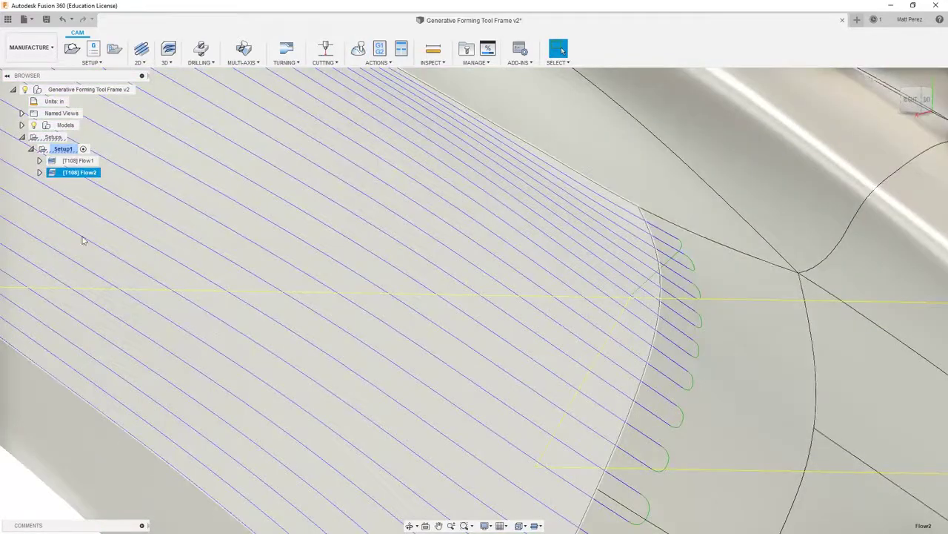
Set Flow2's smoothing tolerance to 0.0001 in, regenerate, and simulate with Alt+S.
right_click(95, 176)
click(104, 183)
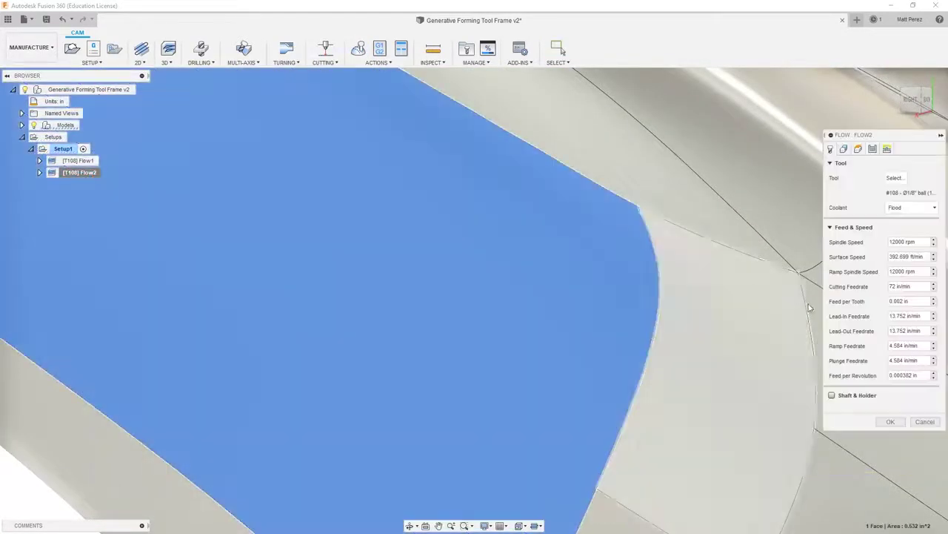
click(874, 149)
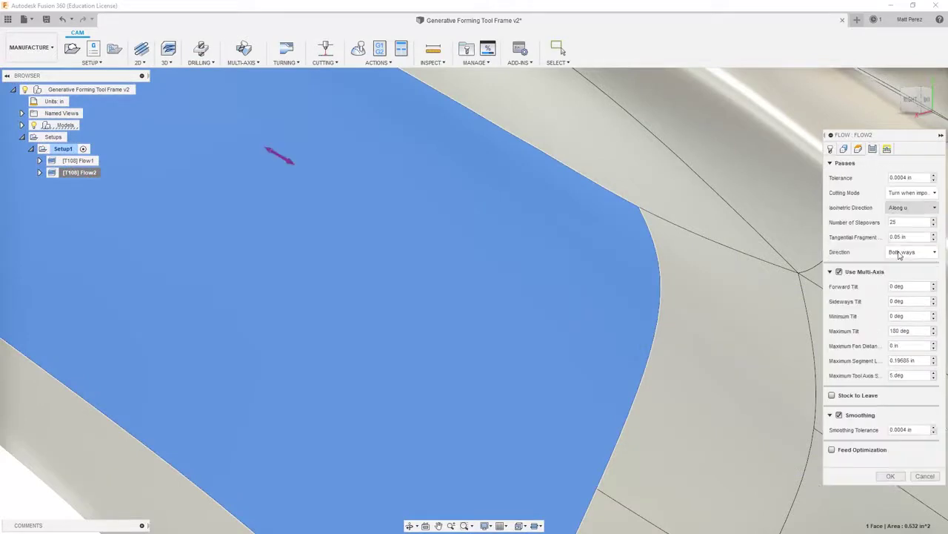
click(905, 429)
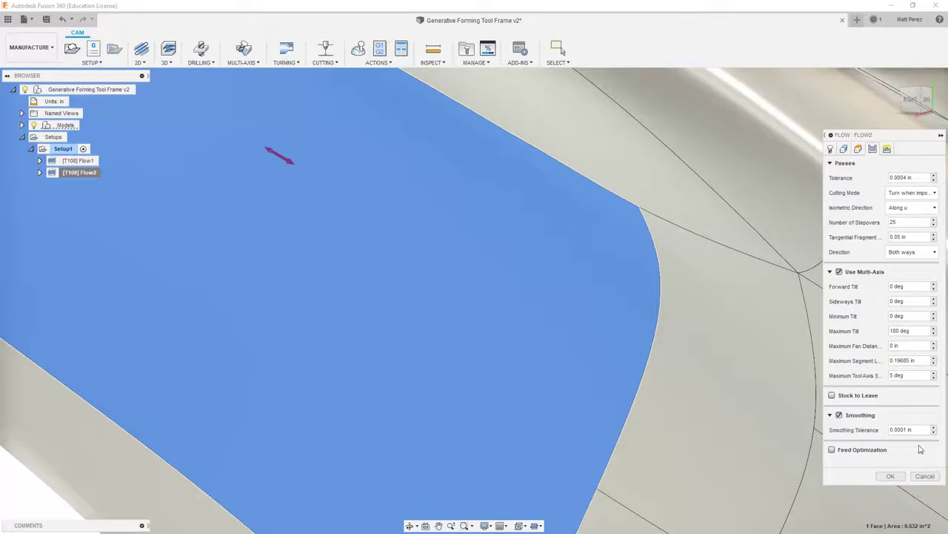
click(893, 476)
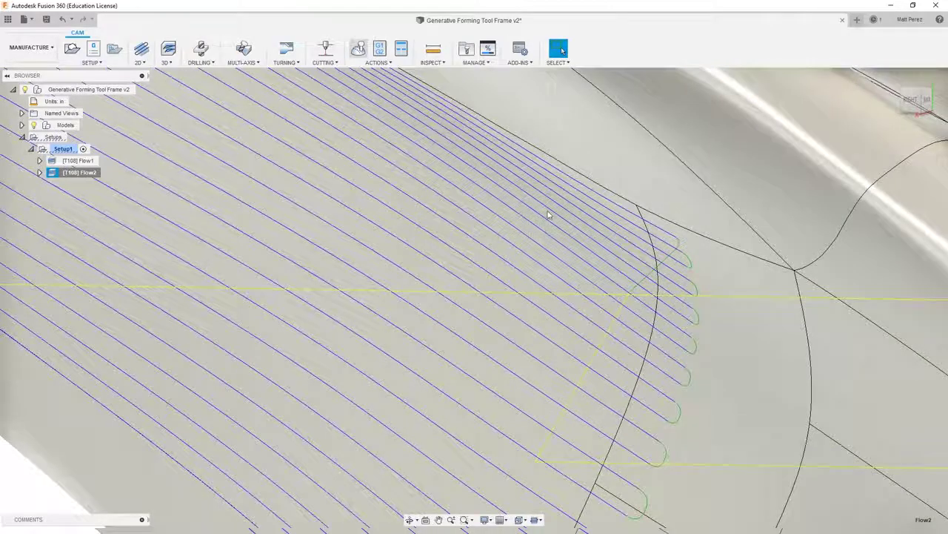
key(alt+s)
Show Flow2's tool axes in the simulation, inspect their orientation from several angles, then close it.
click(879, 242)
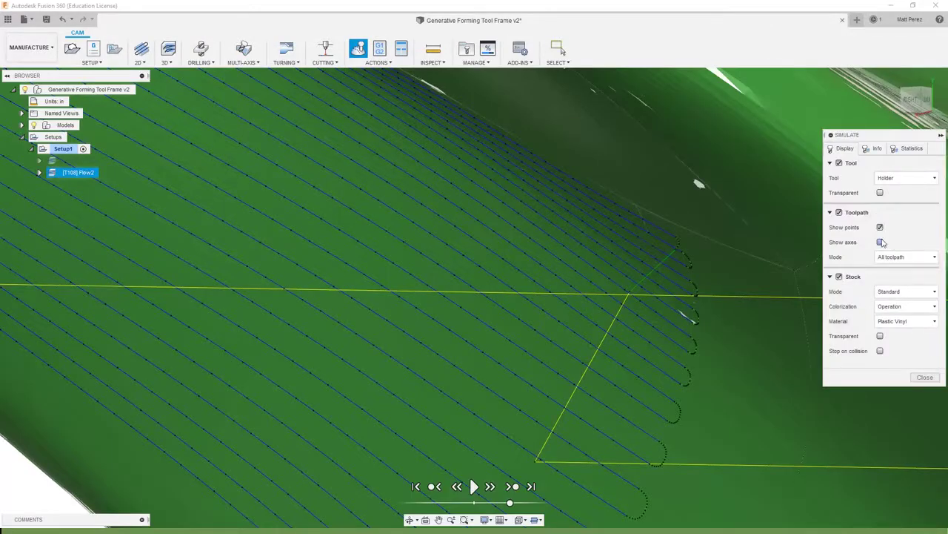
scroll(704, 274, up, 2)
shift+middle_drag(699, 289, 583, 320)
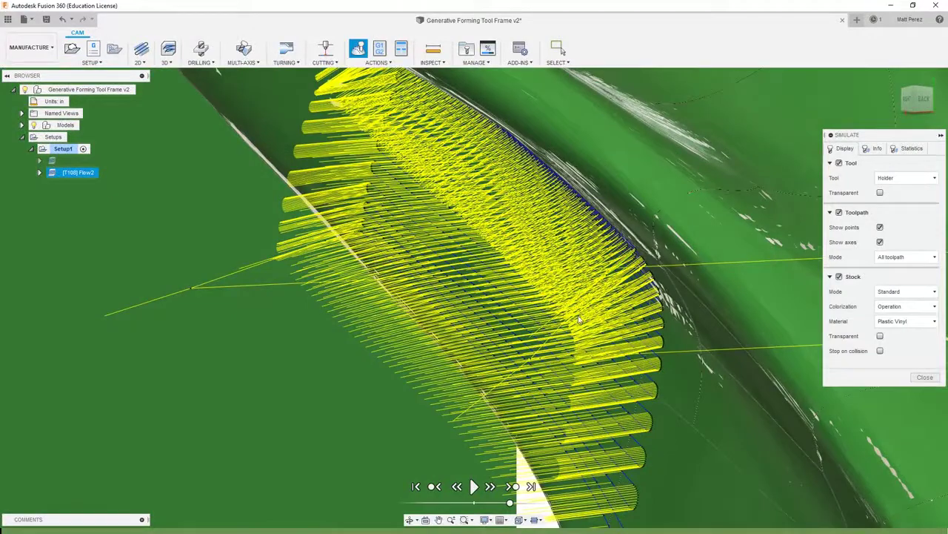
scroll(582, 320, up, 2)
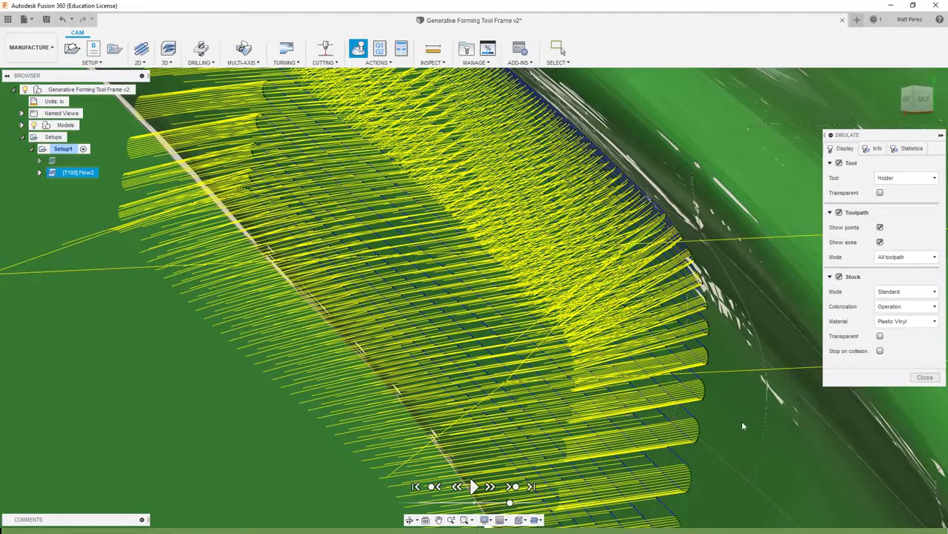
click(925, 378)
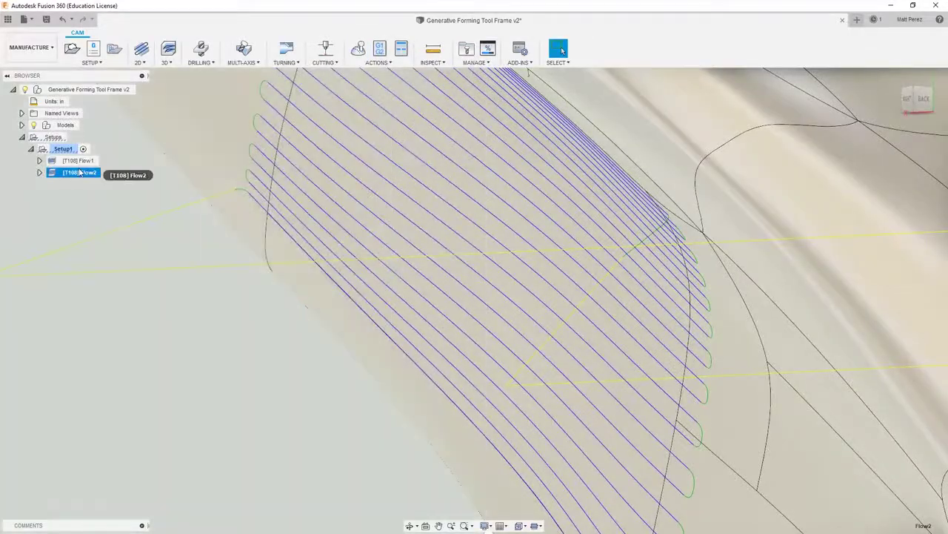
Set Flow2's Tolerance and Smoothing Tolerance to 0.0001 in and regenerate the toolpath.
right_click(82, 173)
click(92, 180)
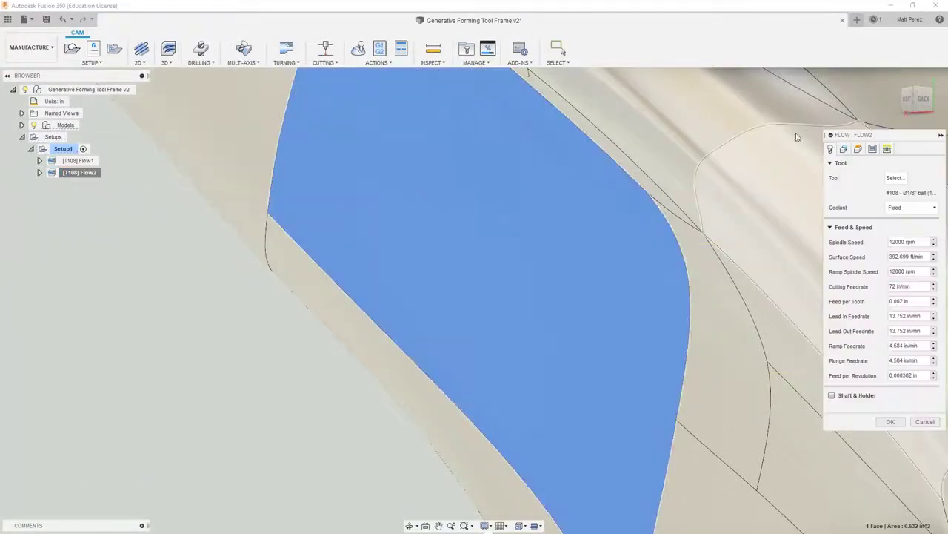
click(872, 149)
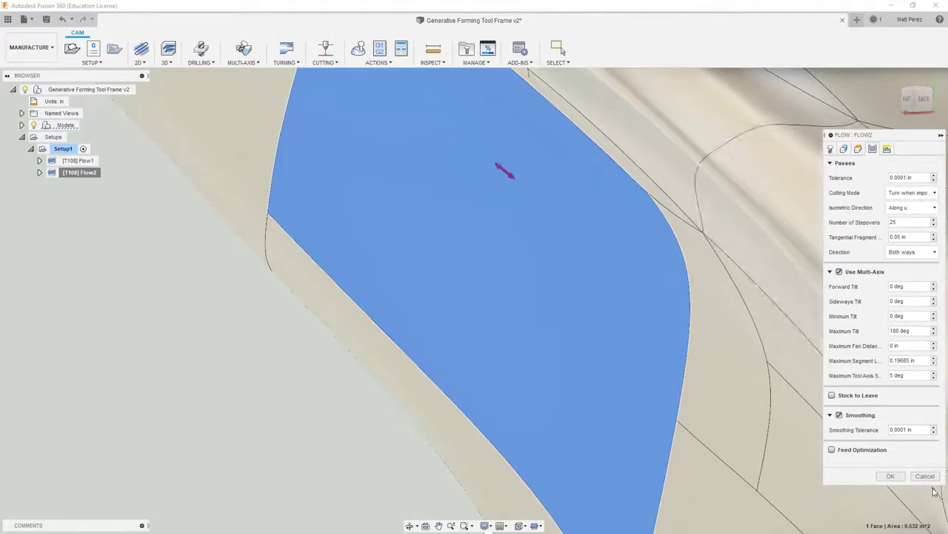
click(891, 476)
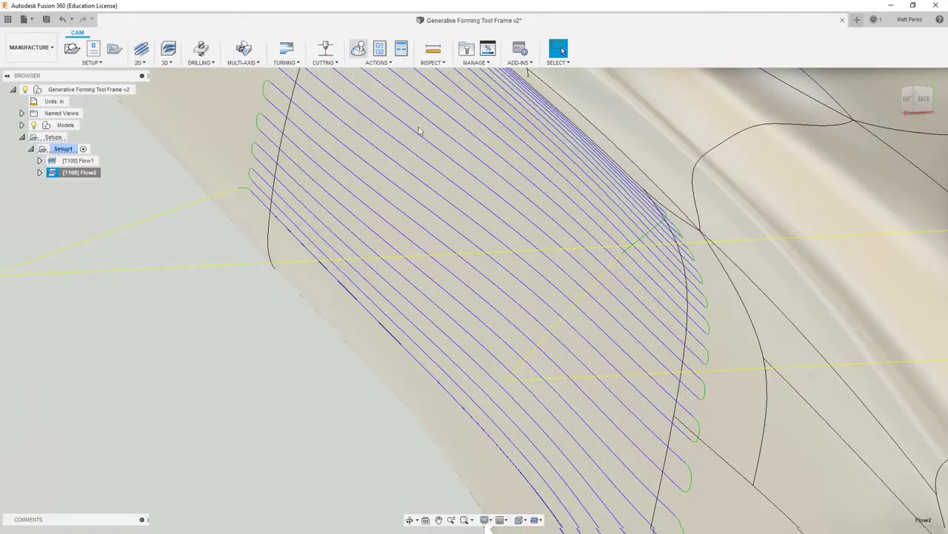
key(alt+s)
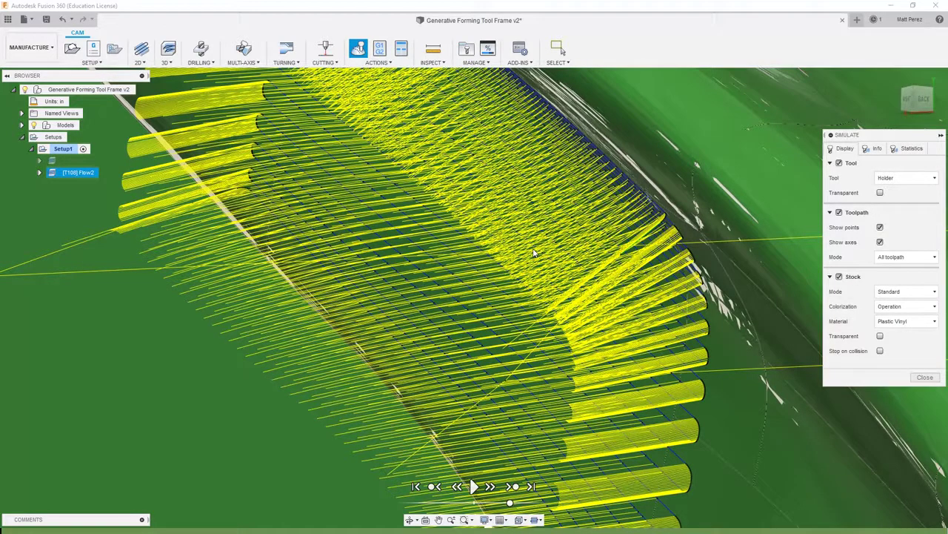
Zoom around the regenerated Flow2 tool axes, then close the simulation.
scroll(534, 252, down, 5)
scroll(524, 292, up, 3)
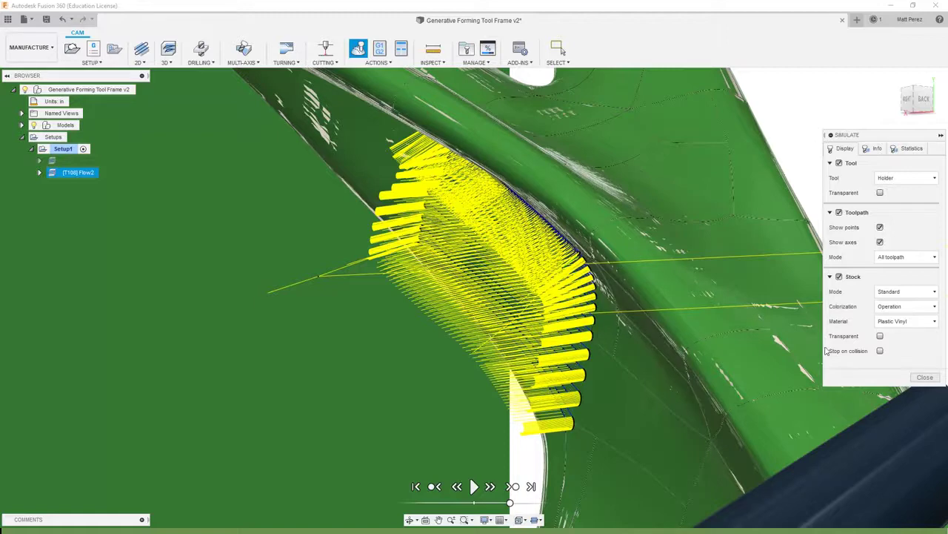
click(925, 378)
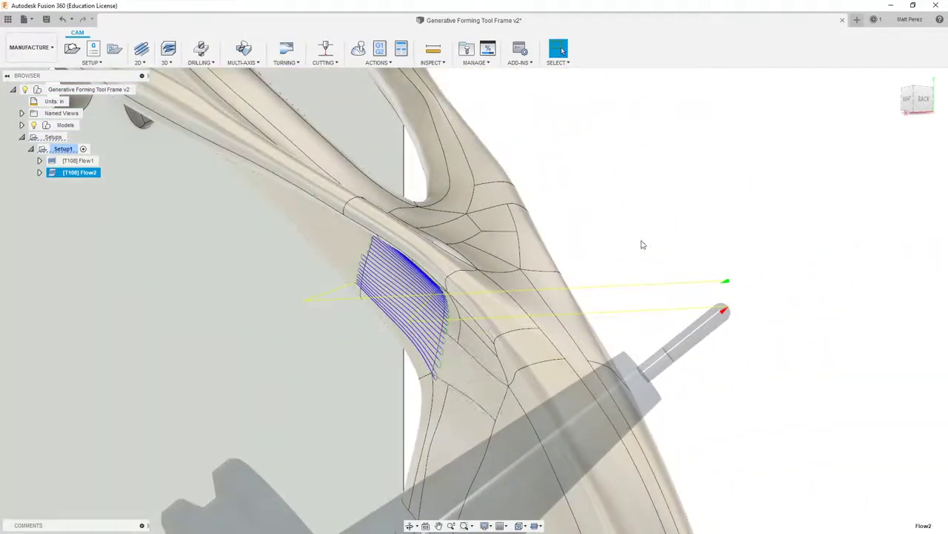
Deselect Flow2 to hide its toolpath and zoom out until the whole tool frame plate shows.
click(642, 239)
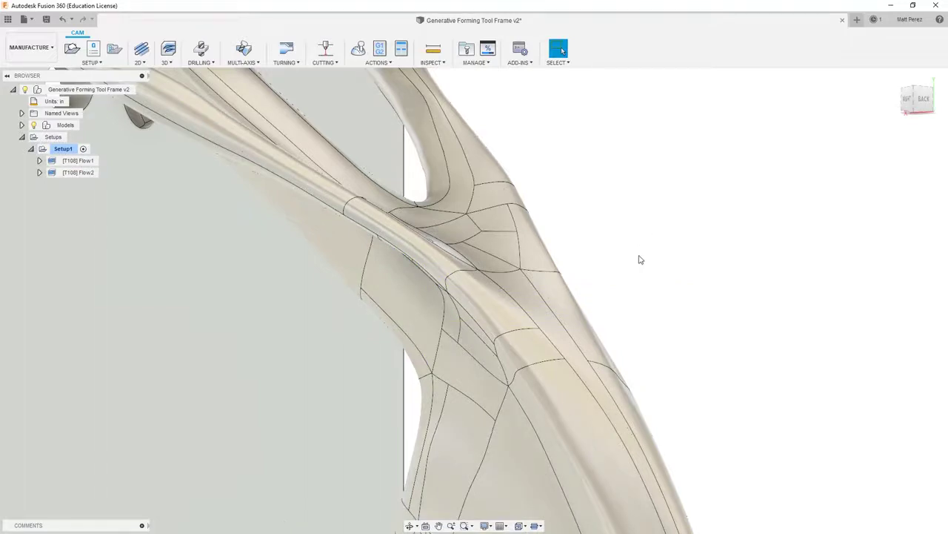
scroll(638, 256, down, 5)
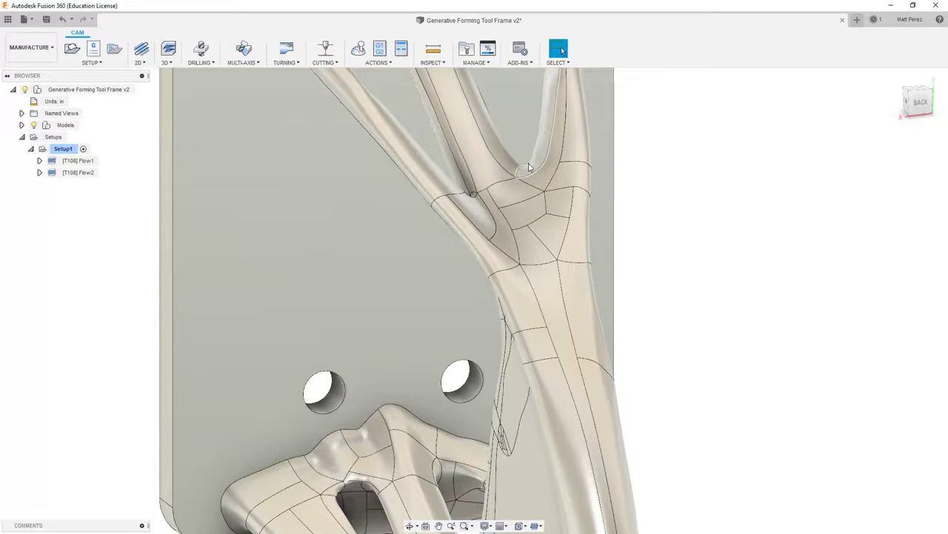
scroll(529, 173, down, 3)
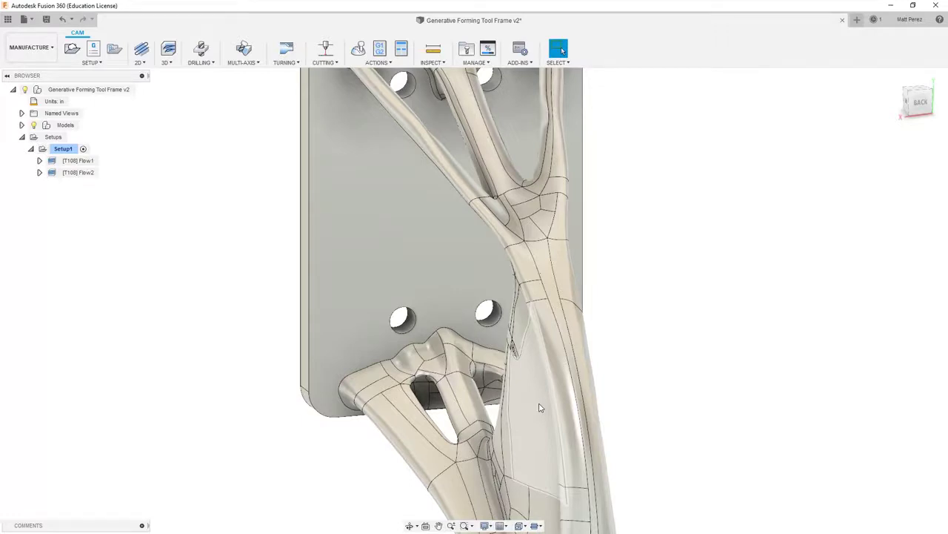
scroll(540, 407, down, 3)
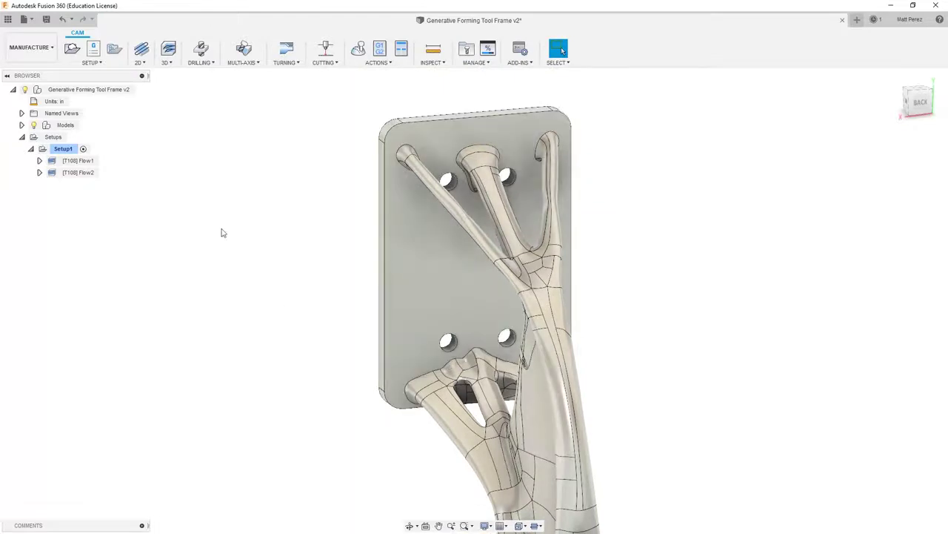
click(87, 173)
Duplicate Flow2 and retarget the copy Flow2 (2) to the top pipe-end face, generating it.
right_click(89, 173)
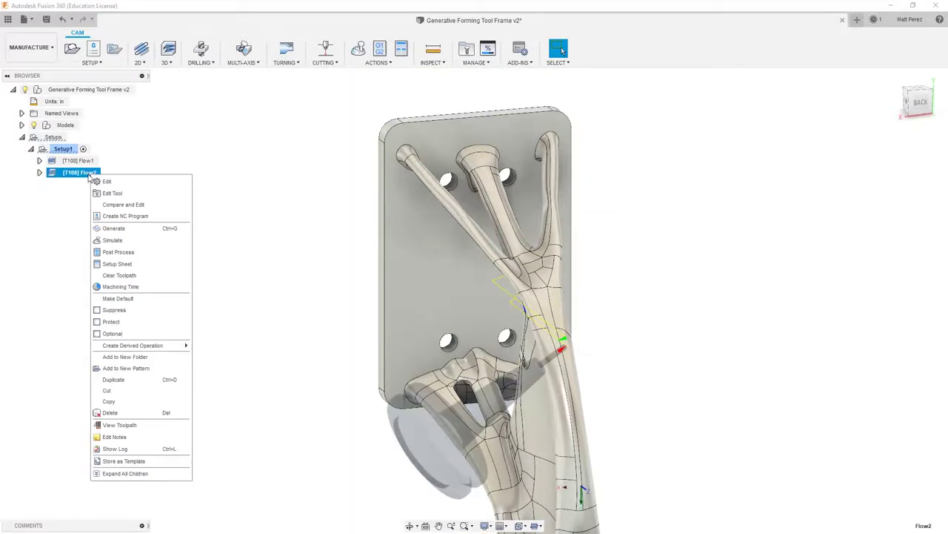
click(123, 382)
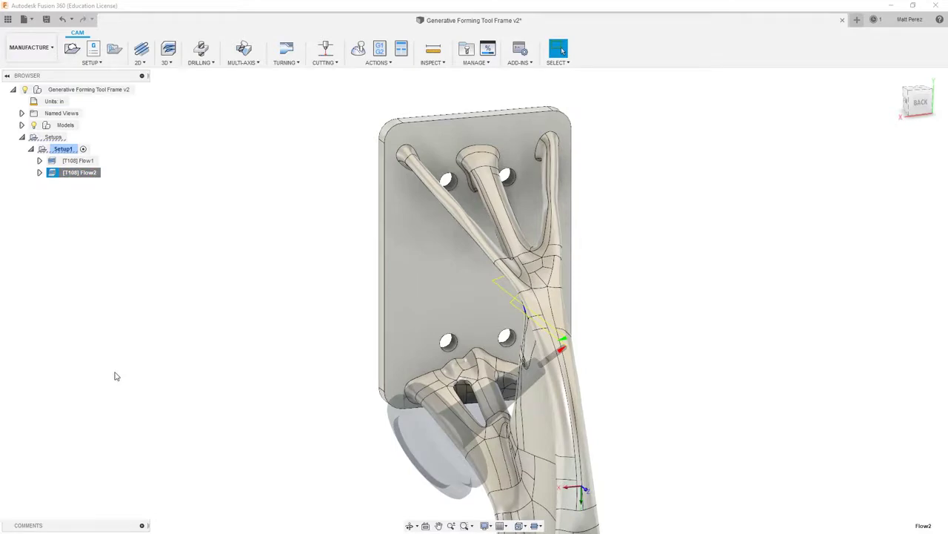
right_click(85, 184)
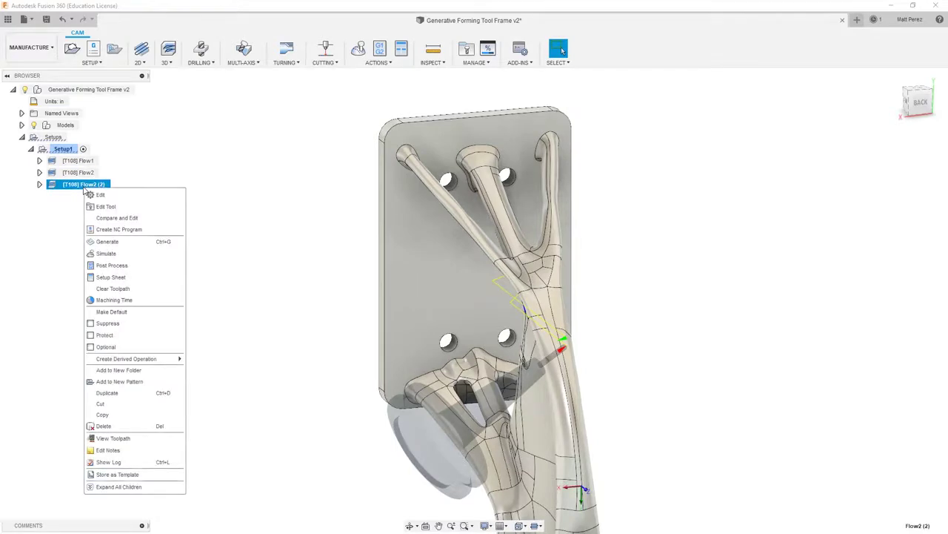
click(97, 194)
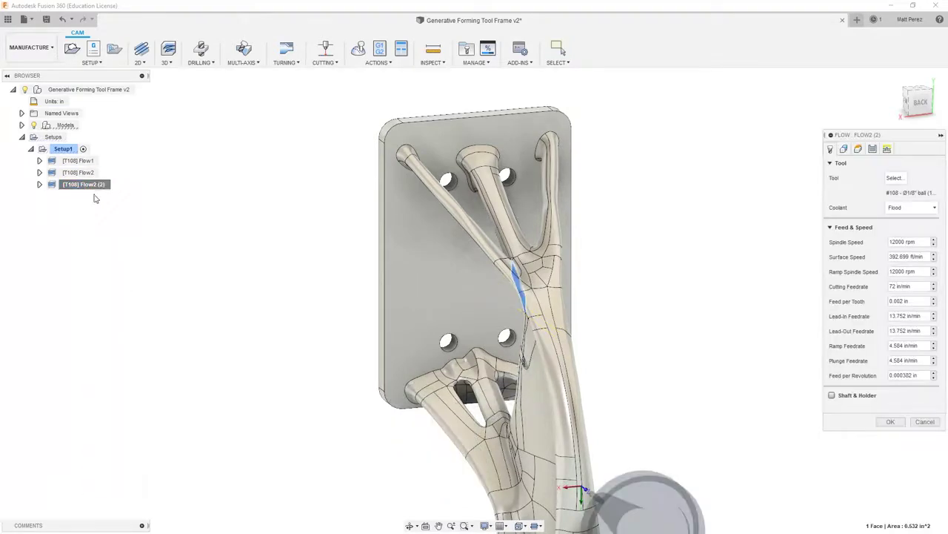
click(844, 149)
click(896, 178)
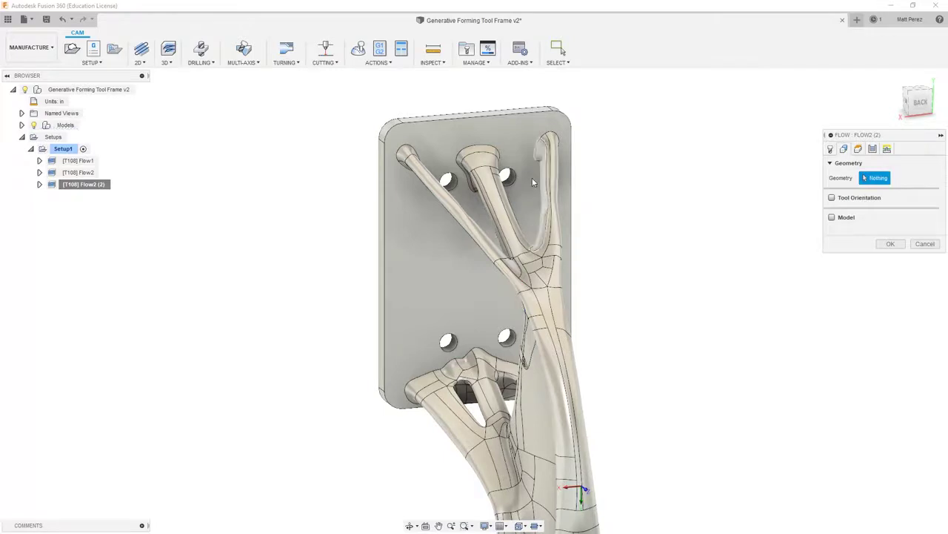
scroll(532, 177, up, 3)
click(479, 152)
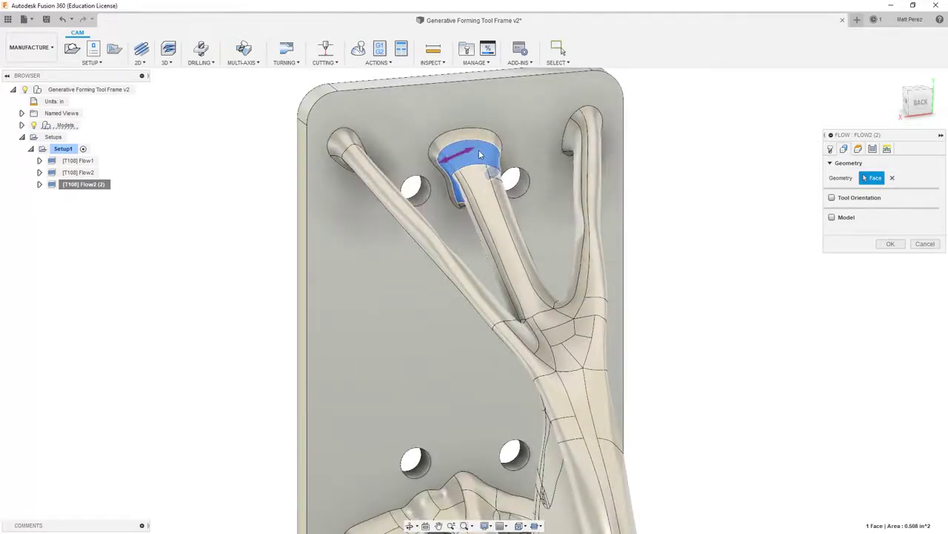
click(890, 244)
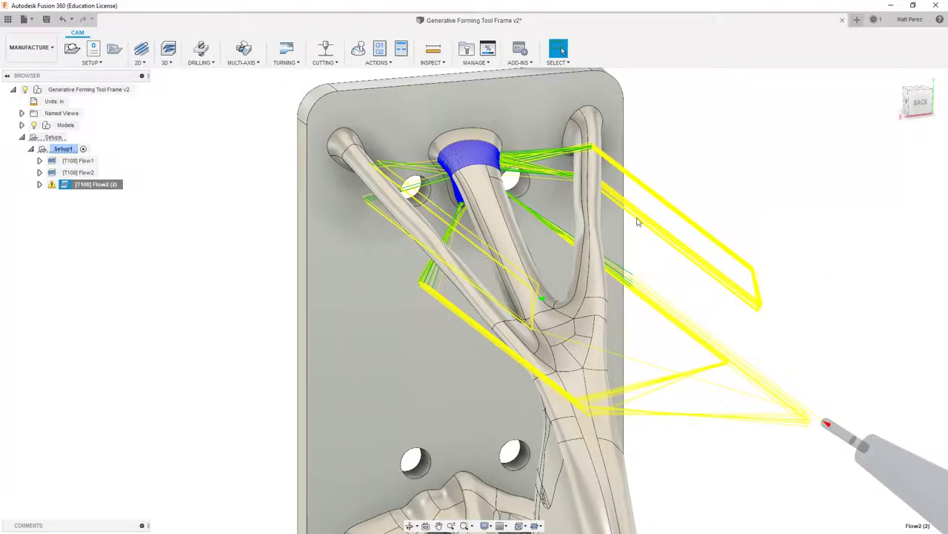
mouse_move(639, 223)
shift+middle_down()
mouse_move(605, 199)
mouse_move(637, 205)
mouse_move(641, 220)
shift+middle_up()
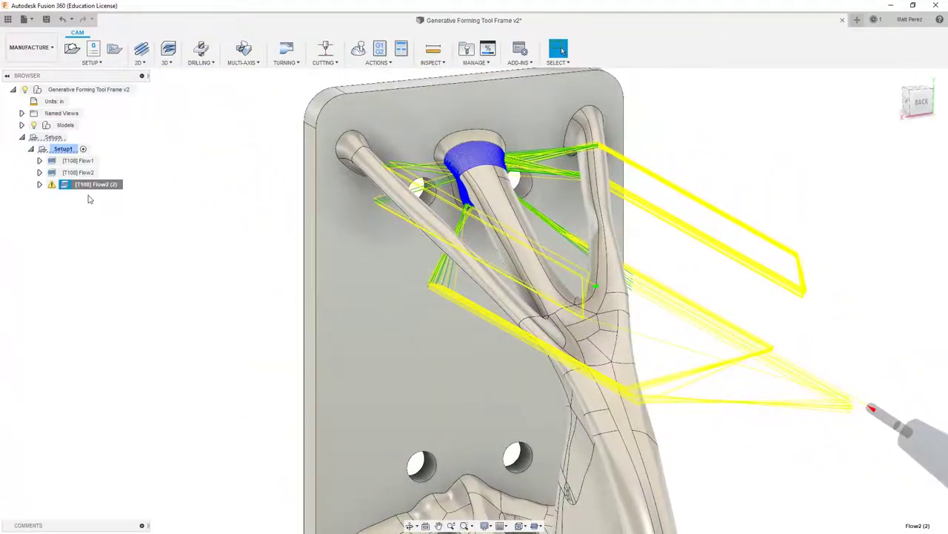
click(52, 185)
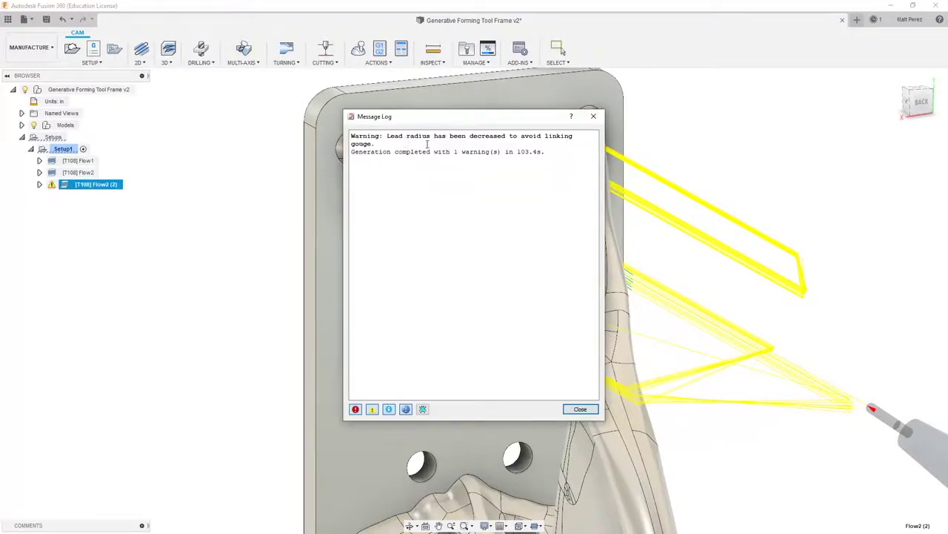
click(581, 409)
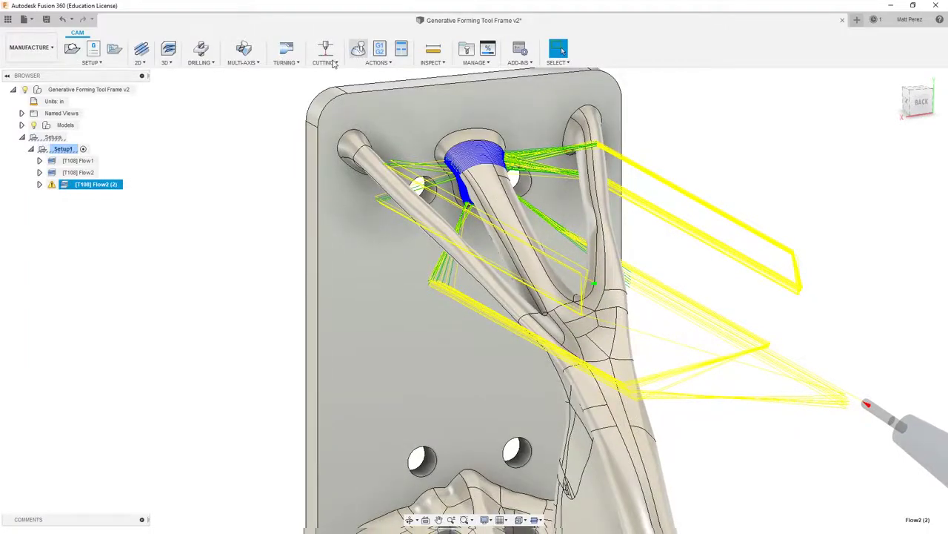
click(358, 48)
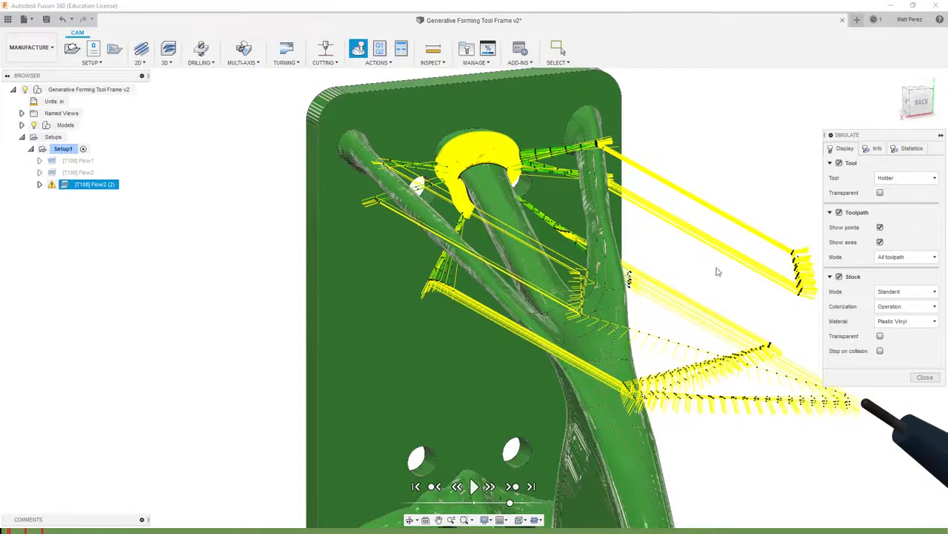
Play the Flow2 (2) simulation with toolpath lines hidden, orbiting to a face-on view.
click(840, 212)
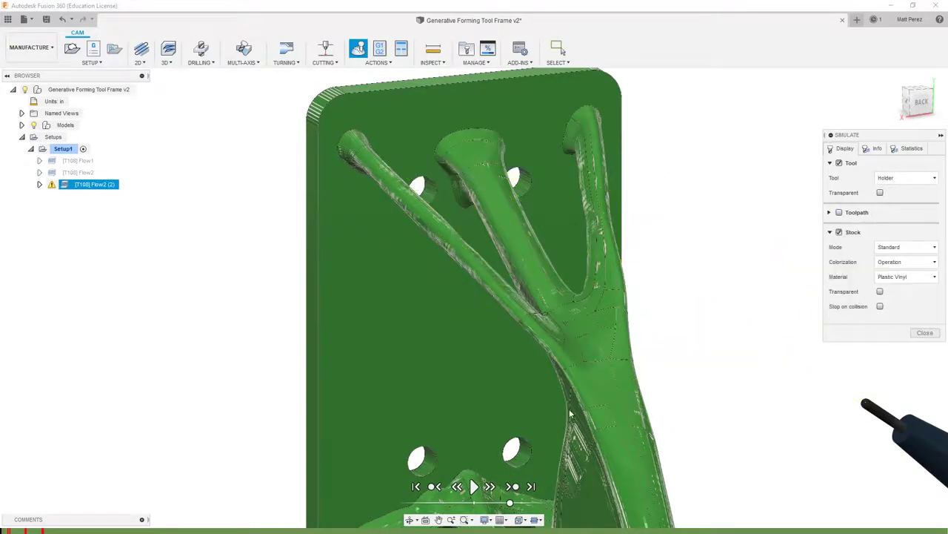
click(474, 487)
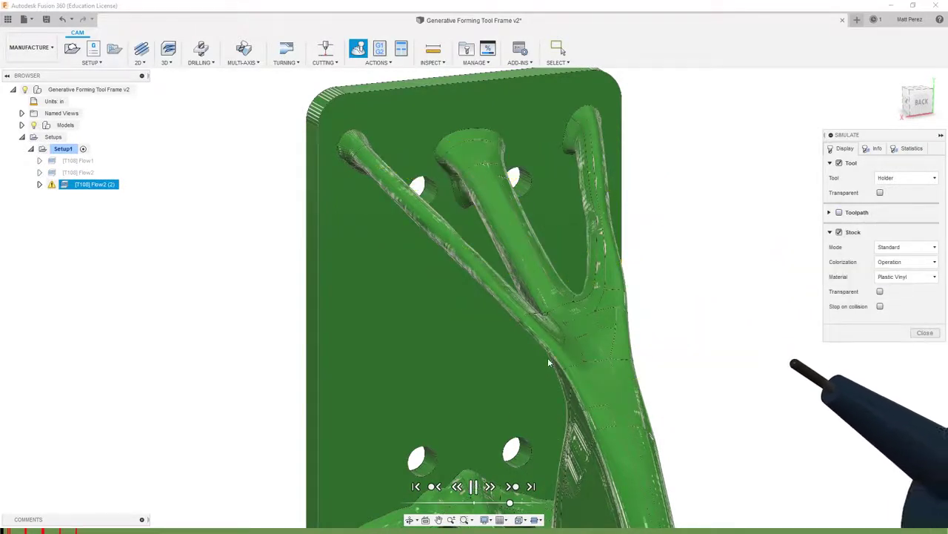
shift+middle_drag(604, 285, 476, 273)
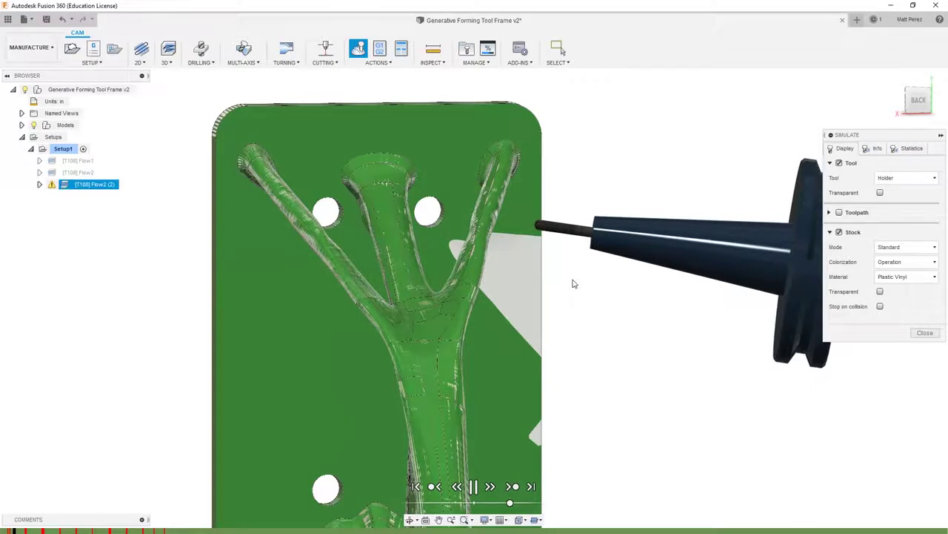
shift+middle_drag(571, 281, 557, 274)
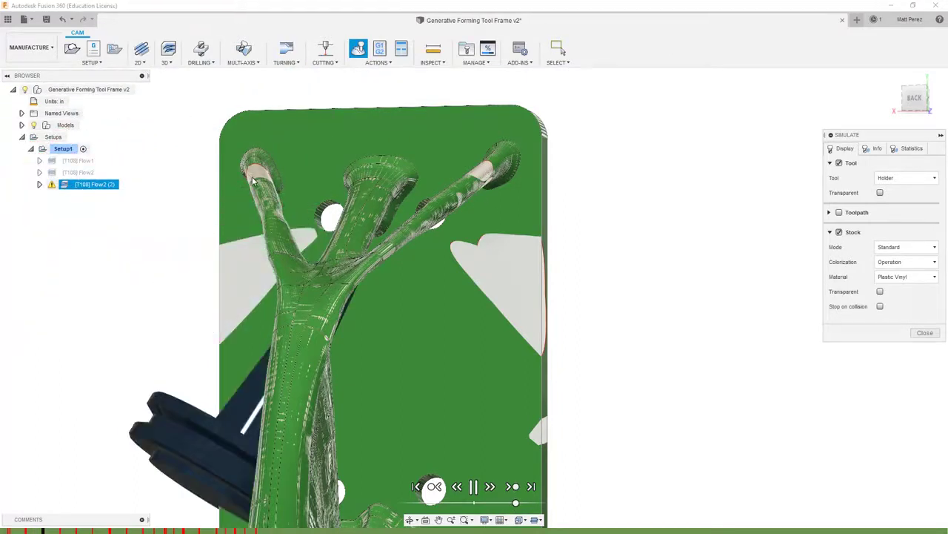
Show the model to reveal red collision areas, inspect them from several angles, then close.
click(34, 124)
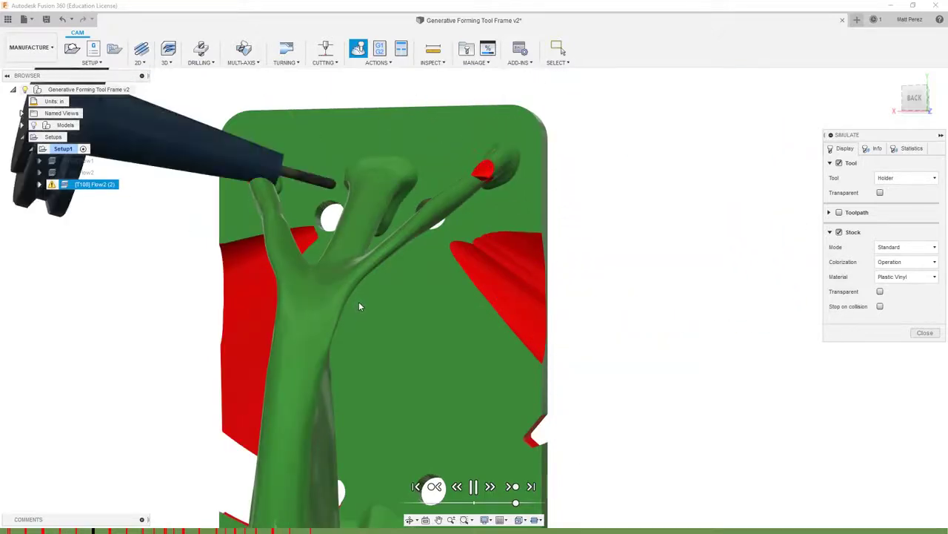
shift+middle_drag(369, 339, 398, 338)
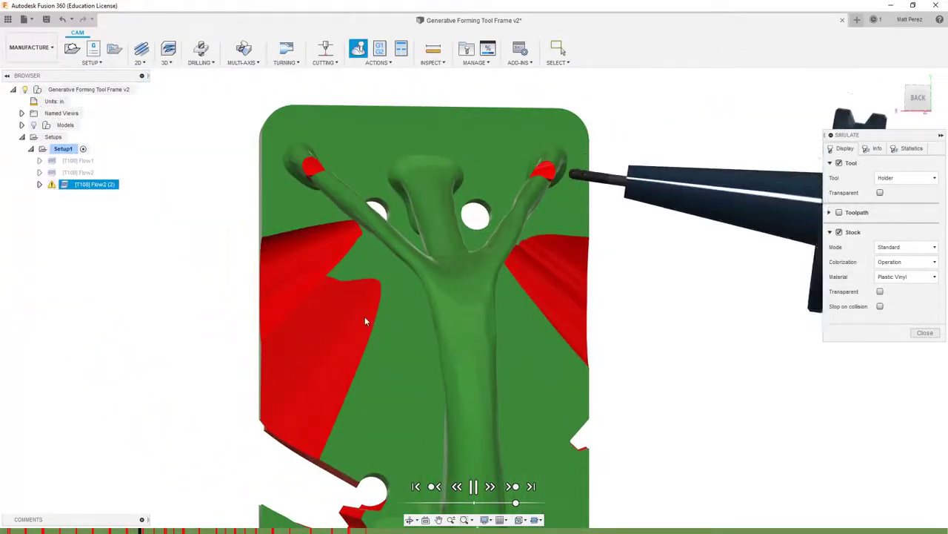
mouse_move(373, 305)
shift+middle_down()
mouse_move(415, 310)
mouse_move(355, 310)
shift+middle_up()
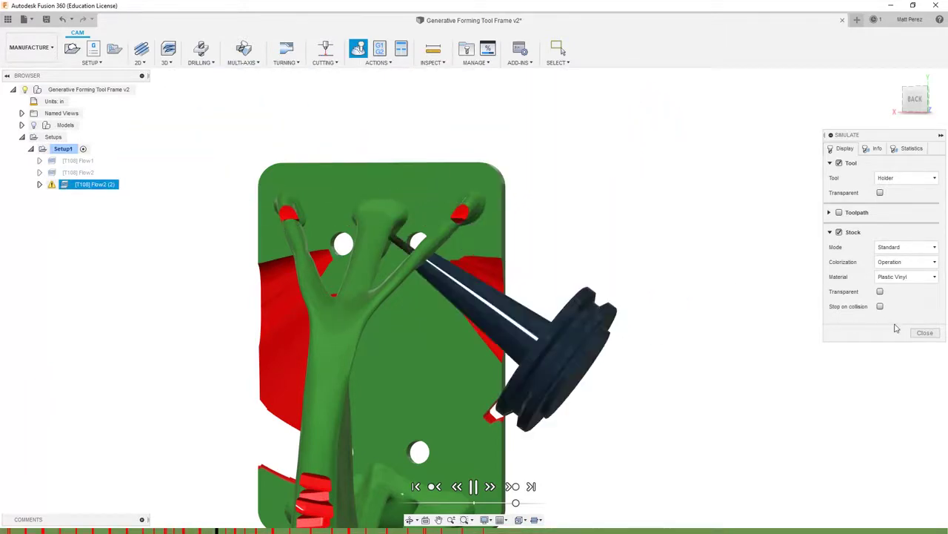
click(924, 334)
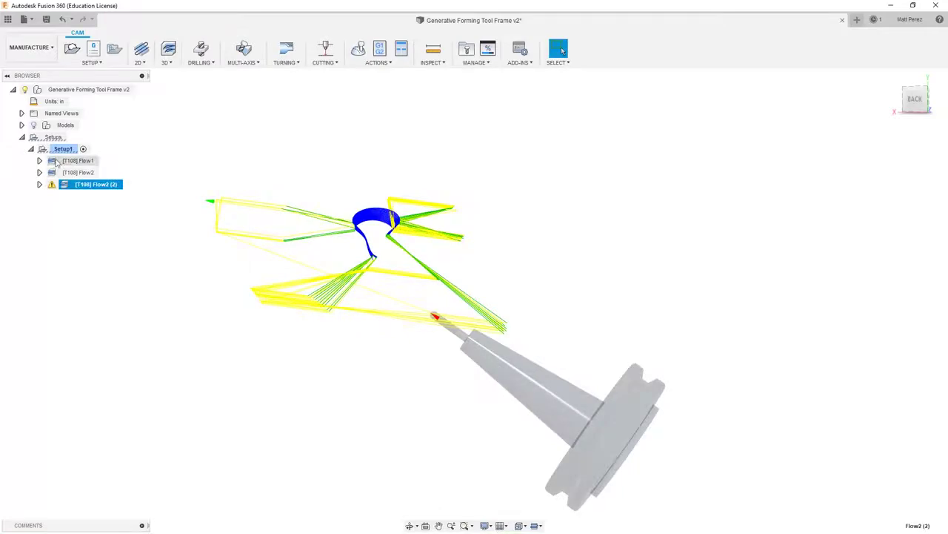
Show the tool frame model again, clear the selection, and save a new version described 'User Saved'.
click(33, 126)
shift+middle_drag(321, 269, 346, 276)
key(Escape)
shift+middle_drag(258, 332, 348, 295)
click(46, 19)
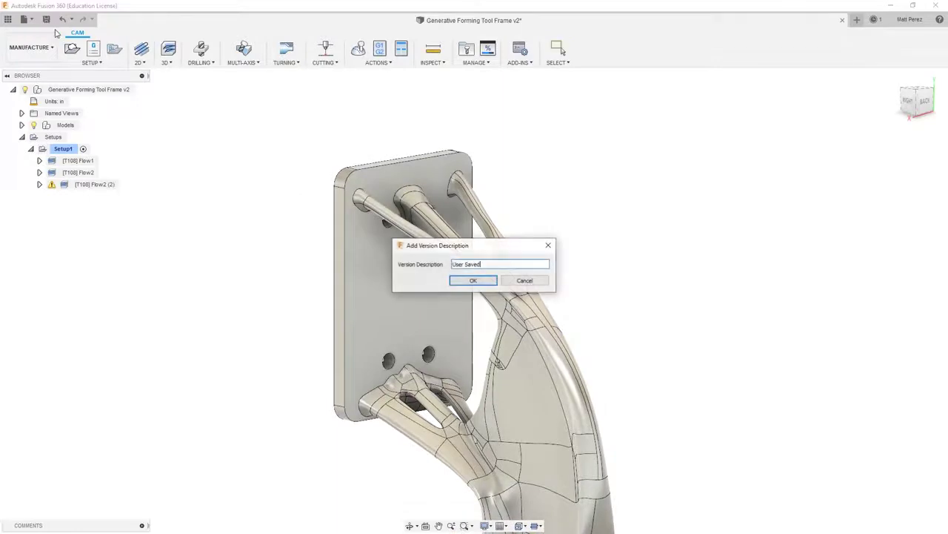